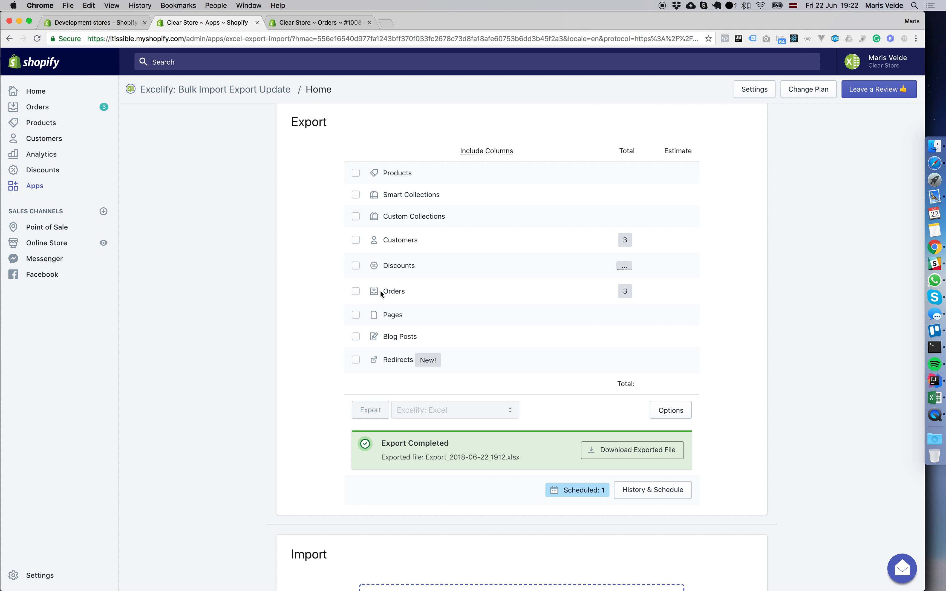
- Export the store's orders with line items and fulfillments in the Excelify: Excel format
{"action": "left_click", "coordinate": [389, 294]}
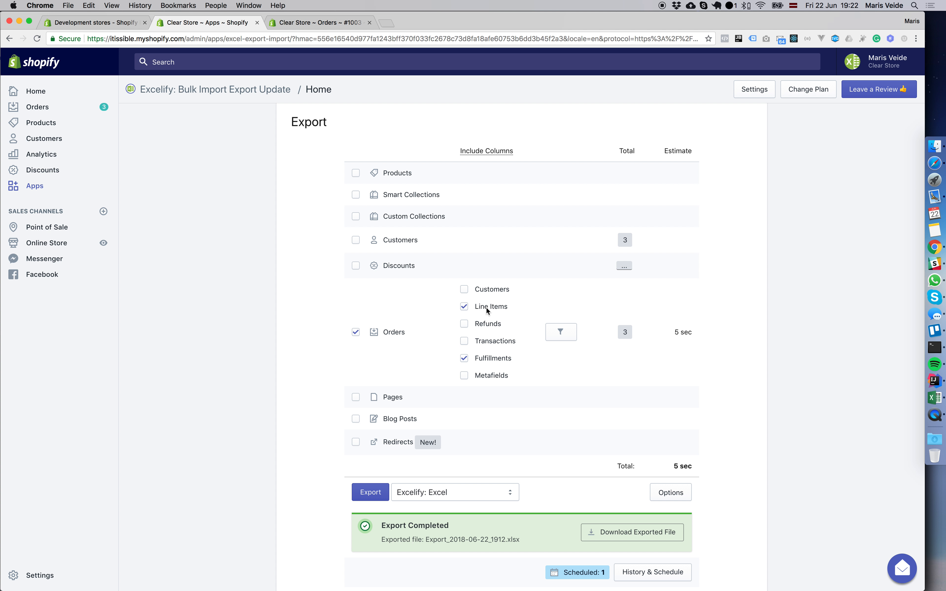
{"action": "left_click", "coordinate": [370, 491]}
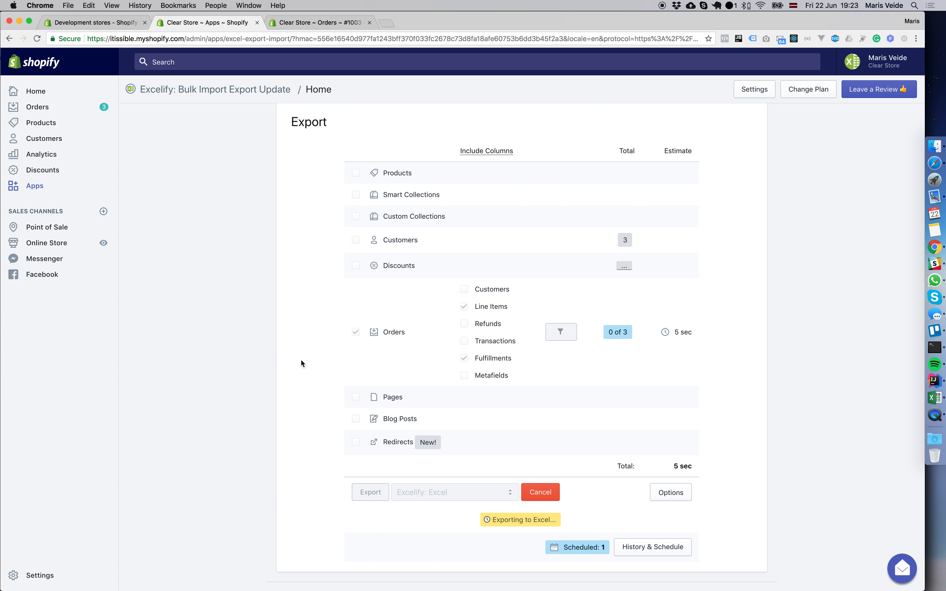
- Switch to Safari, open the Excelify documentation page for Orders, and examine the descriptions of the base columns
{"action": "left_click", "coordinate": [930, 164]}
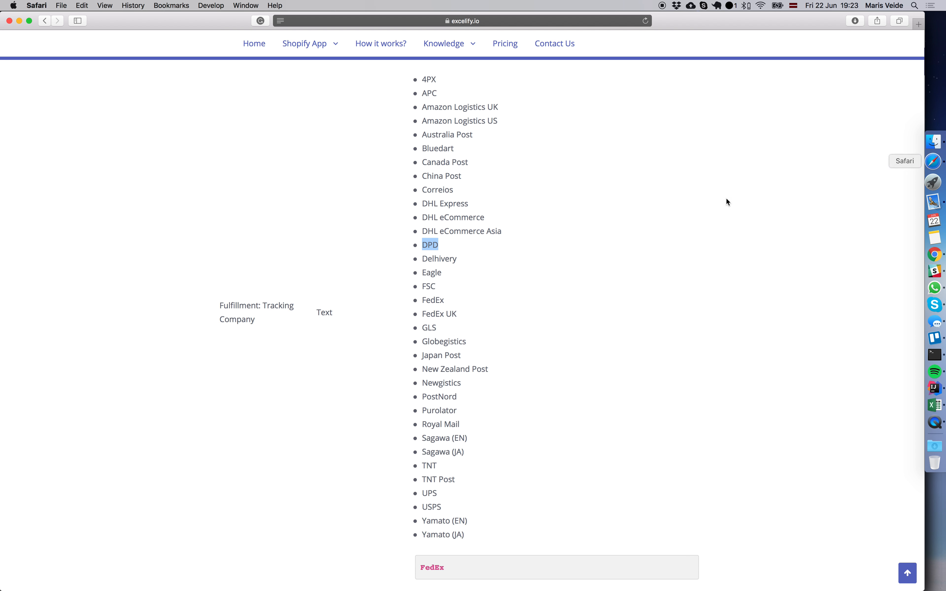
{"action": "left_click", "coordinate": [471, 218]}
{"action": "scroll", "coordinate": [464, 214], "scroll_direction": "up", "scroll_amount": 3}
{"action": "scroll", "coordinate": [464, 213], "scroll_direction": "up", "scroll_amount": 1}
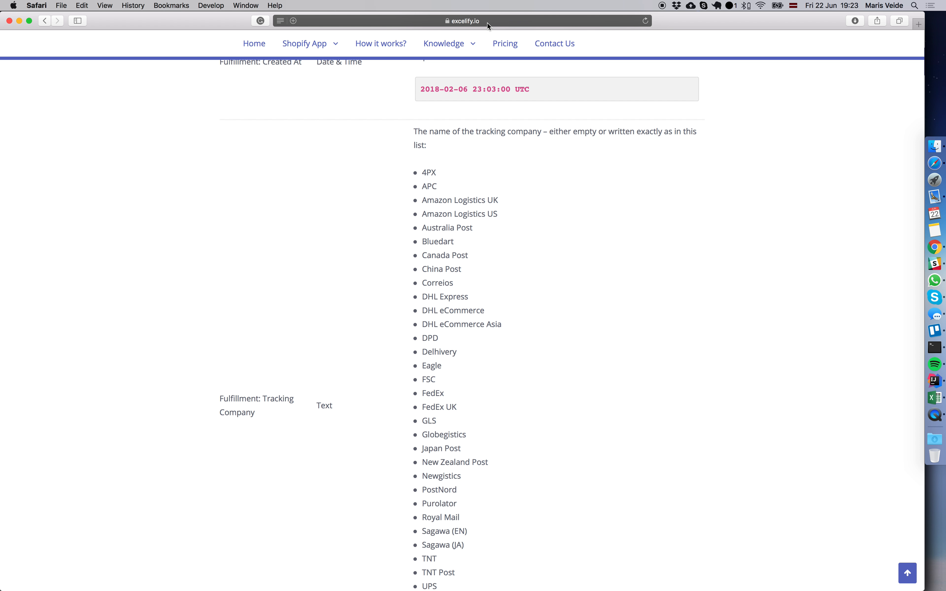
{"action": "left_click", "coordinate": [255, 44]}
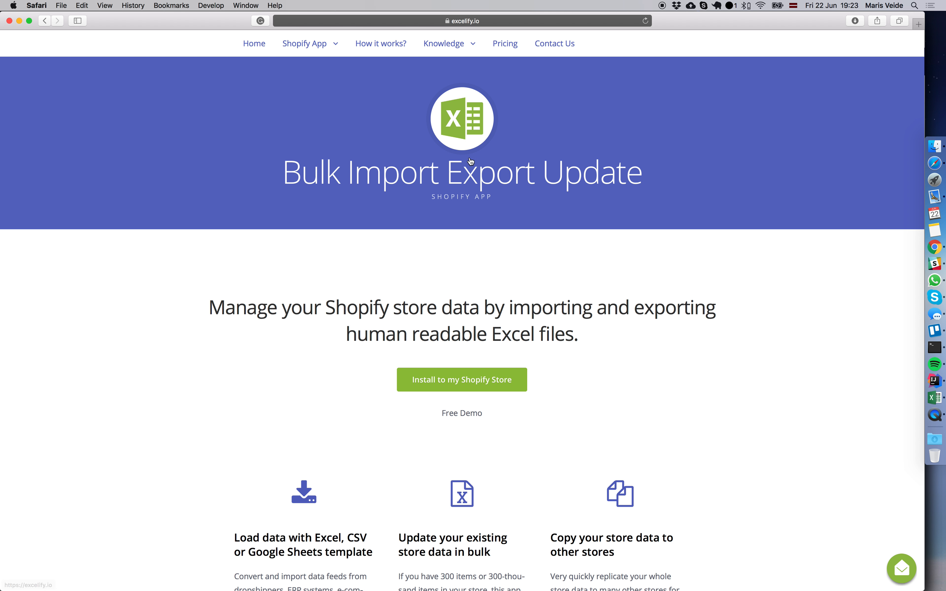
{"action": "mouse_move", "coordinate": [451, 41]}
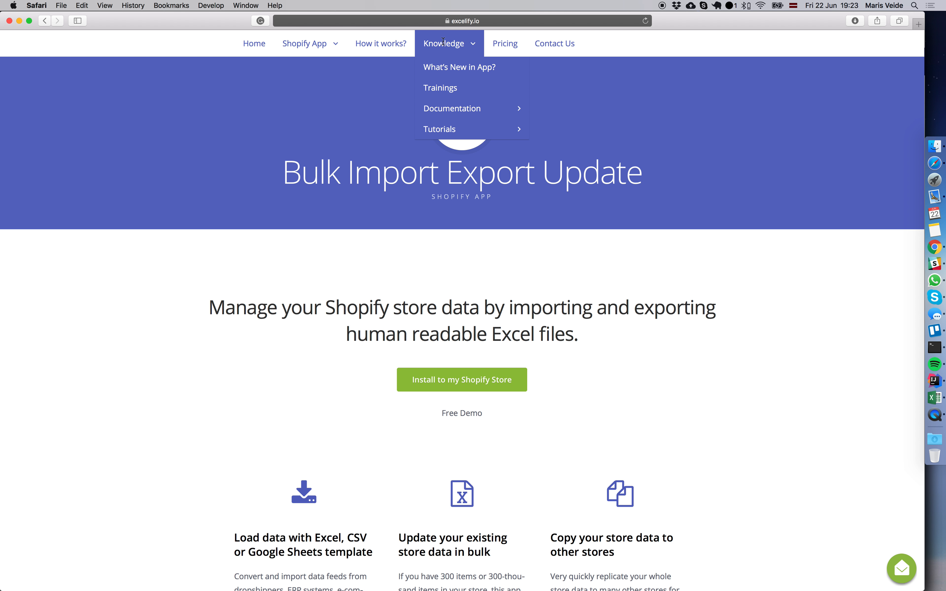
{"action": "mouse_move", "coordinate": [469, 108]}
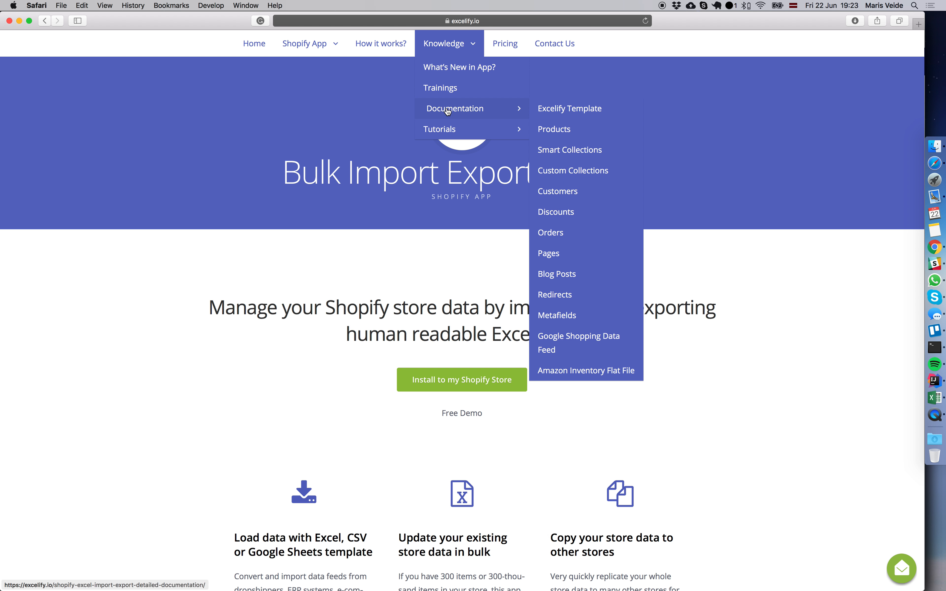
{"action": "left_click", "coordinate": [558, 234]}
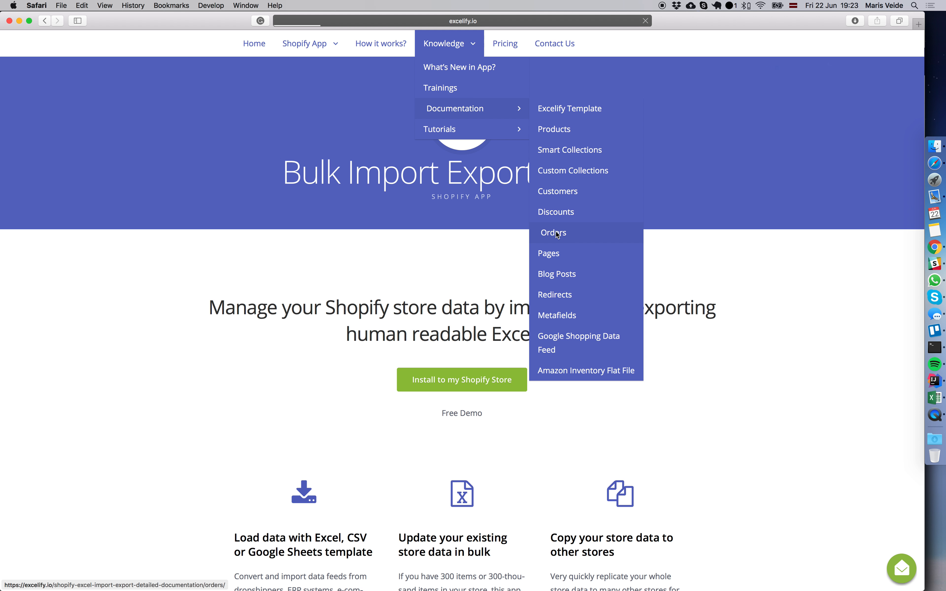
{"action": "scroll", "coordinate": [428, 323], "scroll_direction": "down", "scroll_amount": 10}
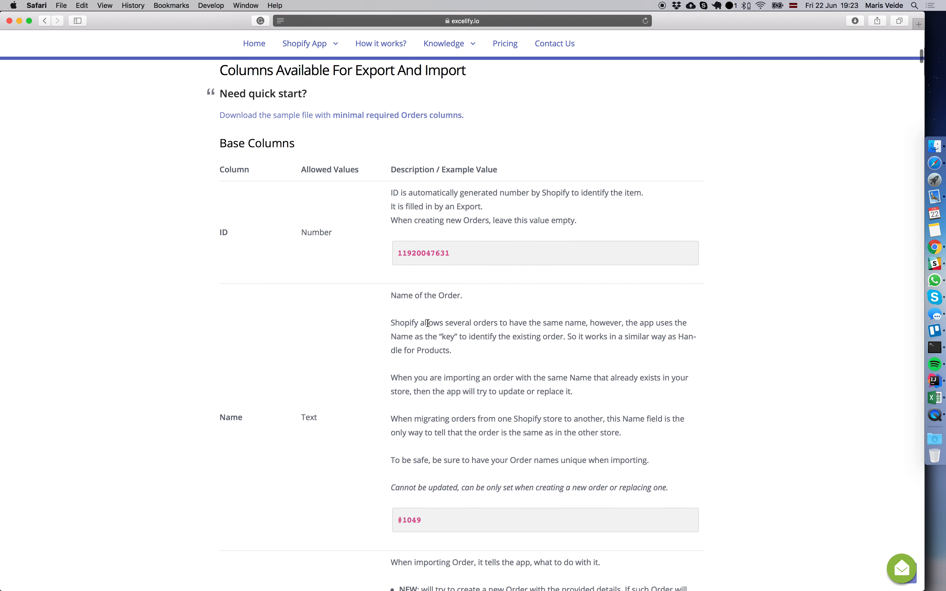
{"action": "scroll", "coordinate": [428, 323], "scroll_direction": "down", "scroll_amount": 6}
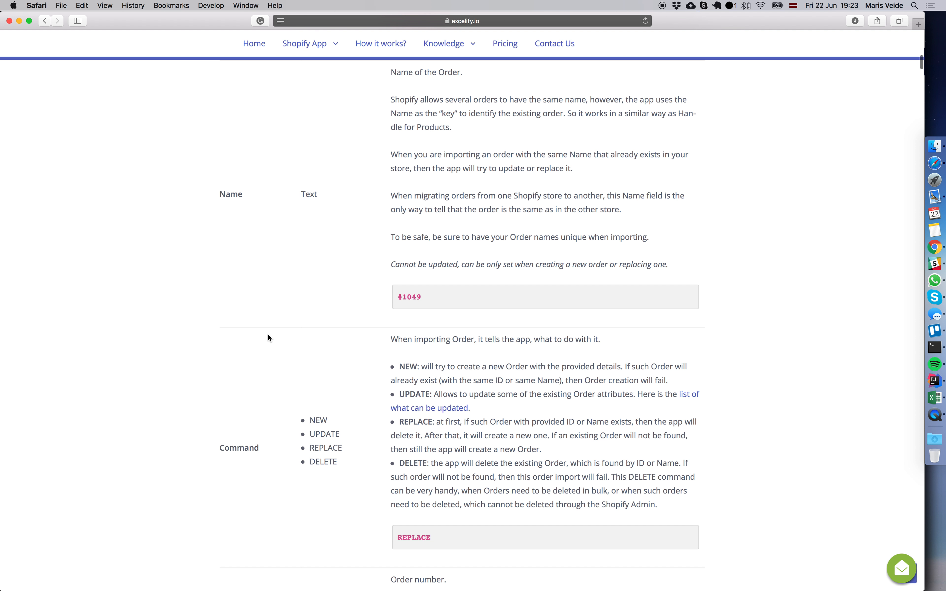
{"action": "scroll", "coordinate": [269, 327], "scroll_direction": "down", "scroll_amount": 5}
{"action": "scroll", "coordinate": [252, 364], "scroll_direction": "down", "scroll_amount": 13}
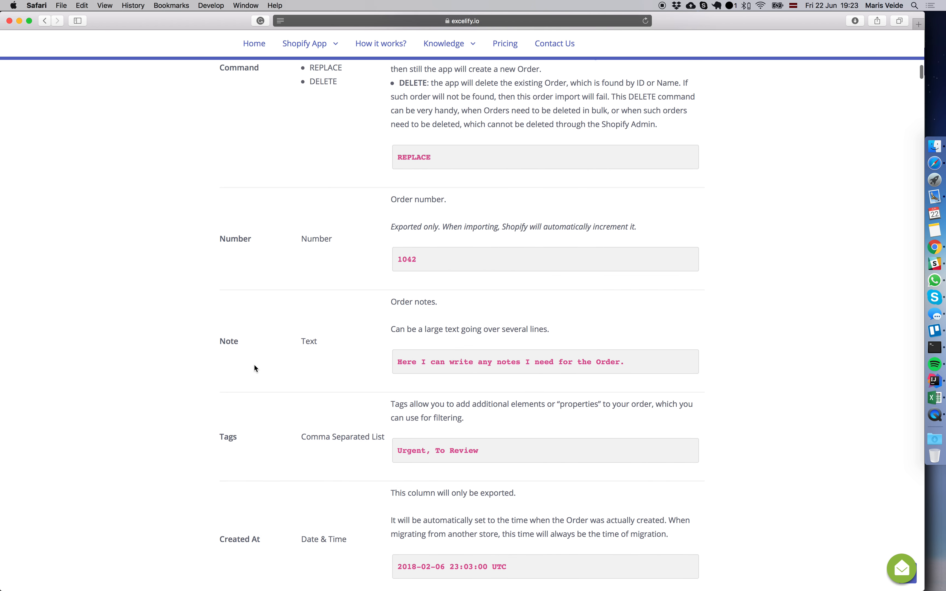
{"action": "scroll", "coordinate": [435, 386], "scroll_direction": "down", "scroll_amount": 7}
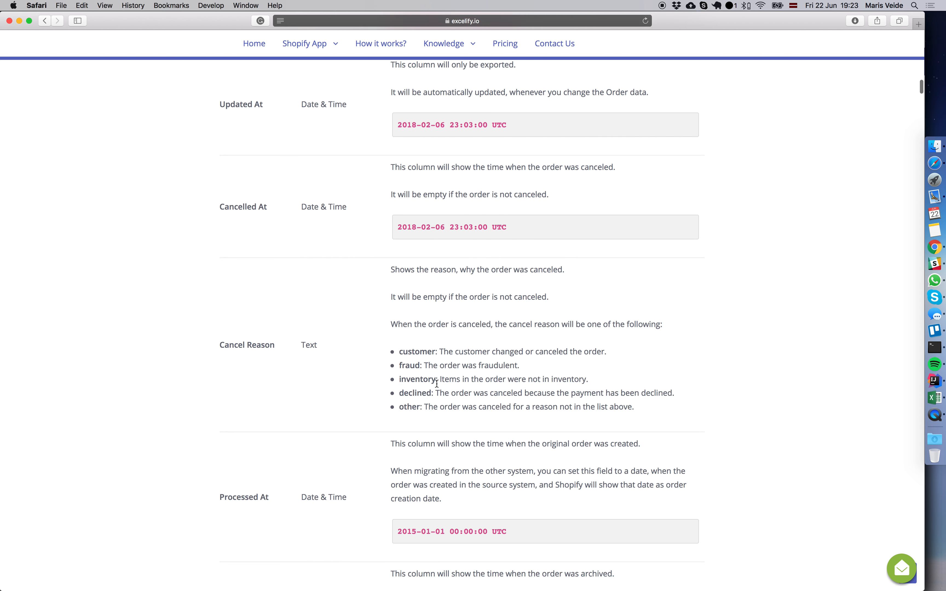
- Return to Chrome, download the exported file Export_2018-06-22_1922.xlsx, and open it in Excel
{"action": "key", "text": "super+Tab"}
{"action": "scroll", "coordinate": [449, 380], "scroll_direction": "down", "scroll_amount": 5}
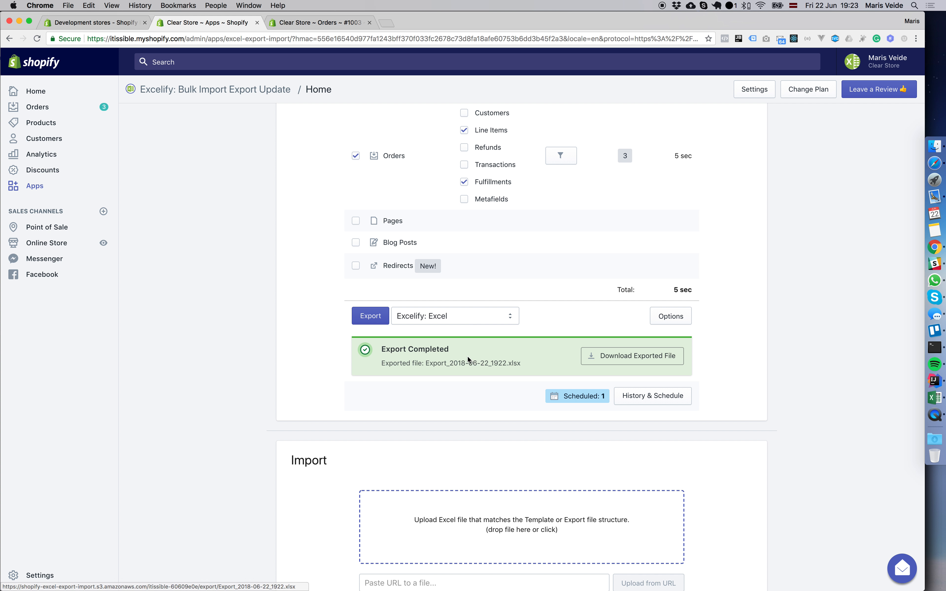
{"action": "left_click", "coordinate": [627, 358]}
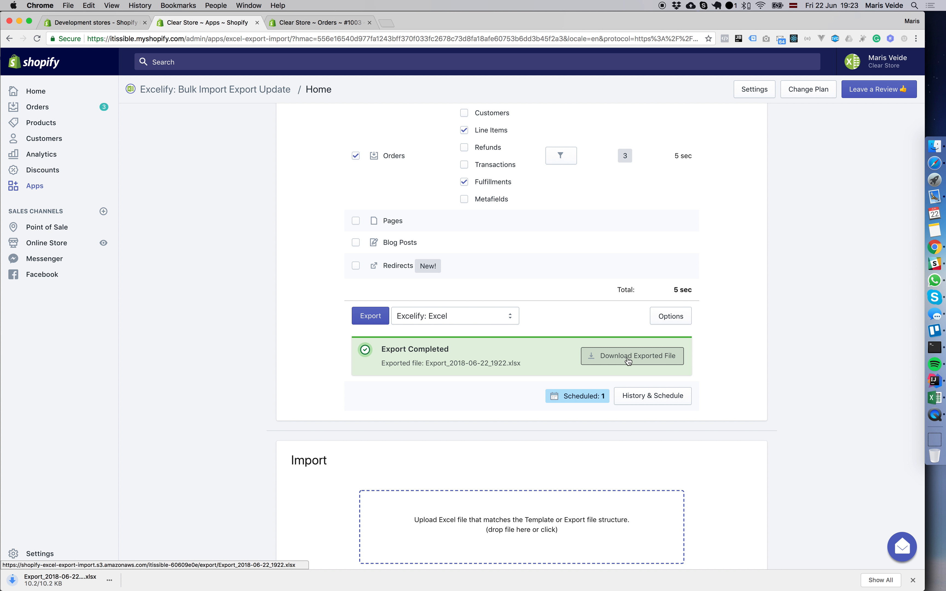
{"action": "scroll", "coordinate": [612, 361], "scroll_direction": "up", "scroll_amount": 2}
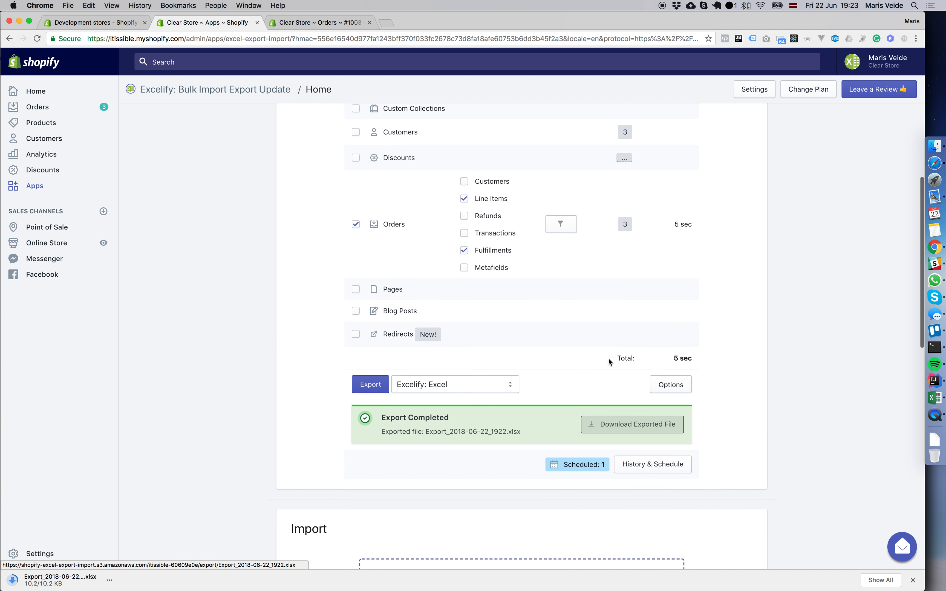
{"action": "left_click", "coordinate": [50, 582]}
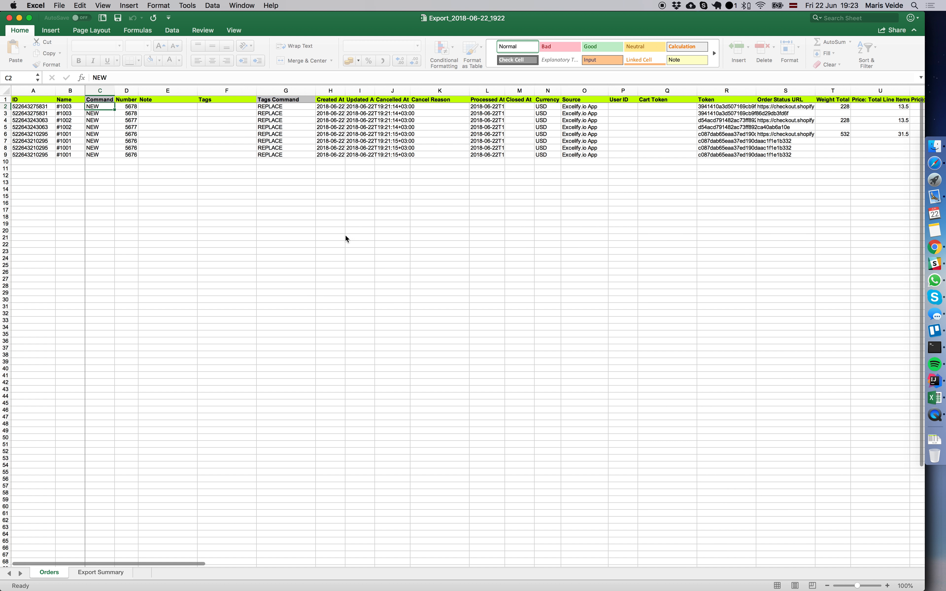
- Enlarge the Orders sheet to 180% and examine the two rows that make up the first order
{"action": "left_click", "coordinate": [888, 586]}
{"action": "left_click", "coordinate": [887, 586]}
{"action": "left_click", "coordinate": [887, 586]}
{"action": "left_click", "coordinate": [887, 586]}
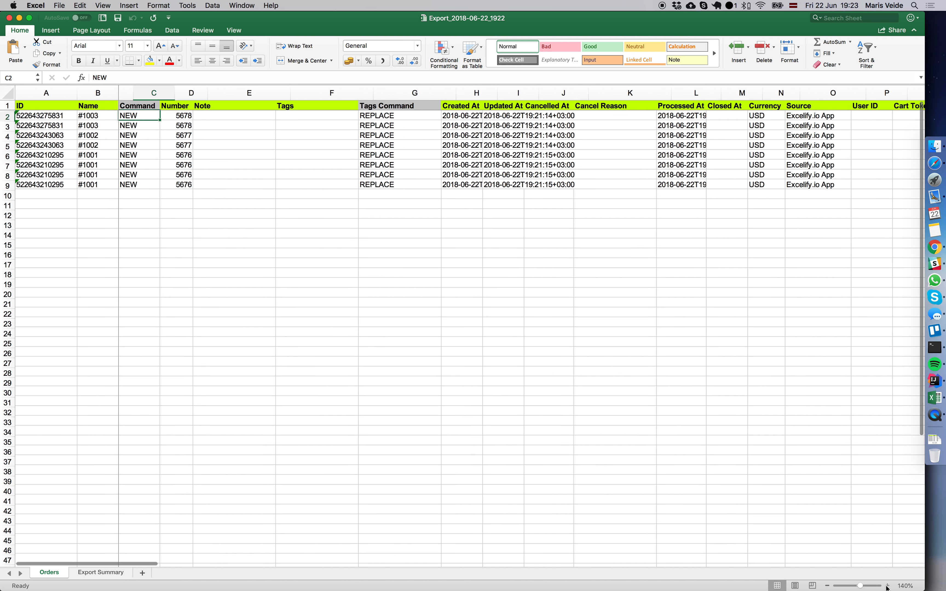
{"action": "left_click", "coordinate": [887, 586]}
{"action": "left_click", "coordinate": [888, 586]}
{"action": "left_click", "coordinate": [888, 585]}
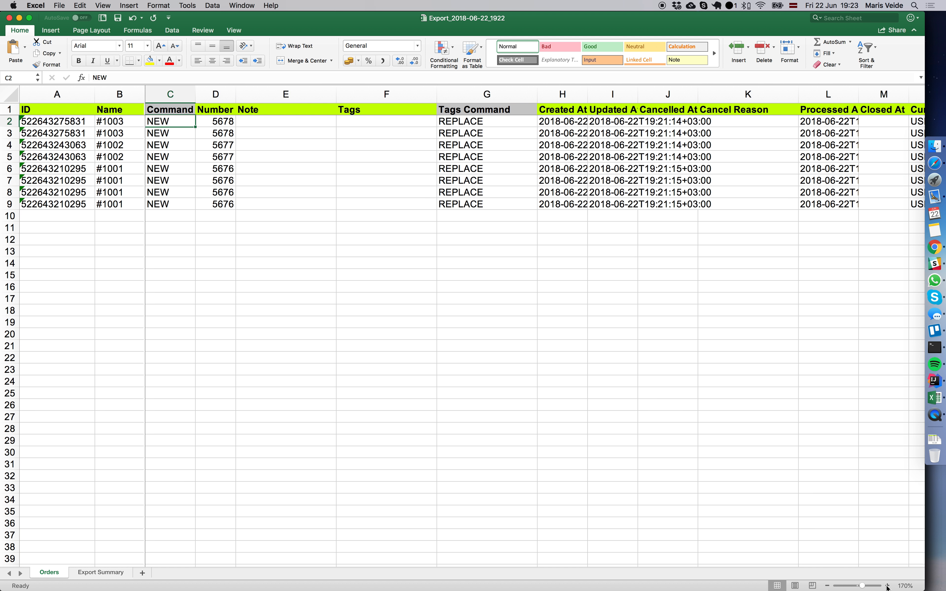
{"action": "left_click", "coordinate": [887, 585]}
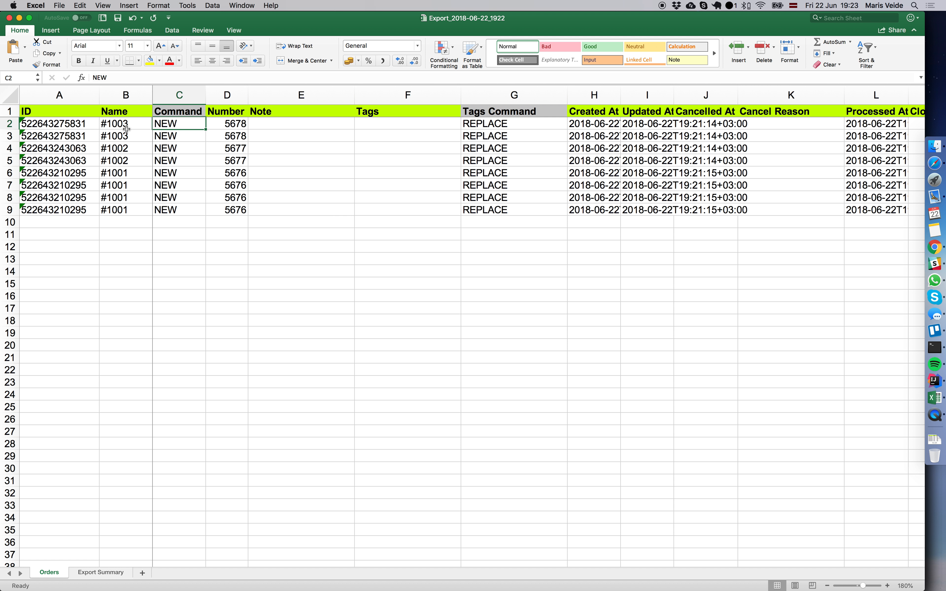
{"action": "left_click_drag", "start_coordinate": [8, 123], "coordinate": [8, 136]}
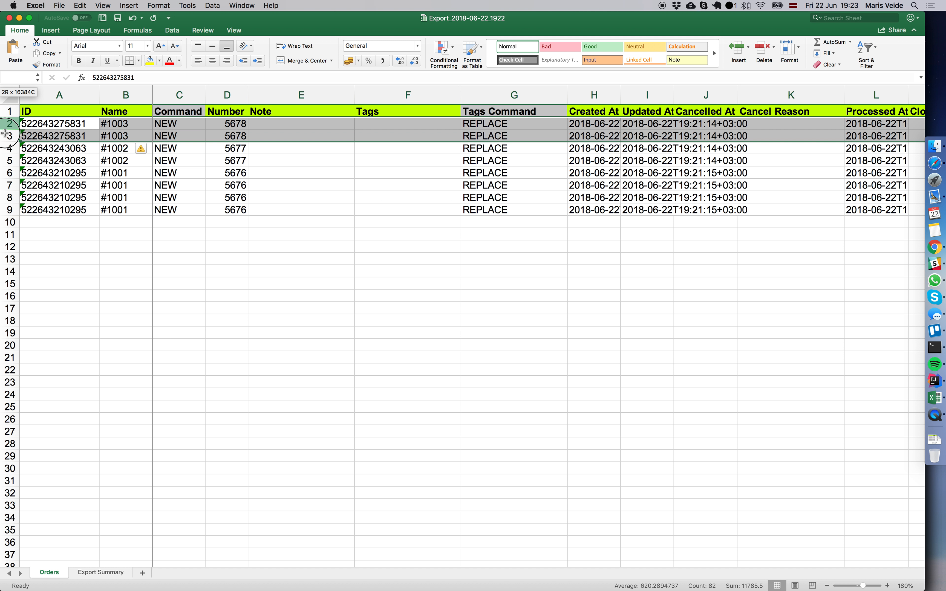
{"action": "left_click", "coordinate": [253, 200]}
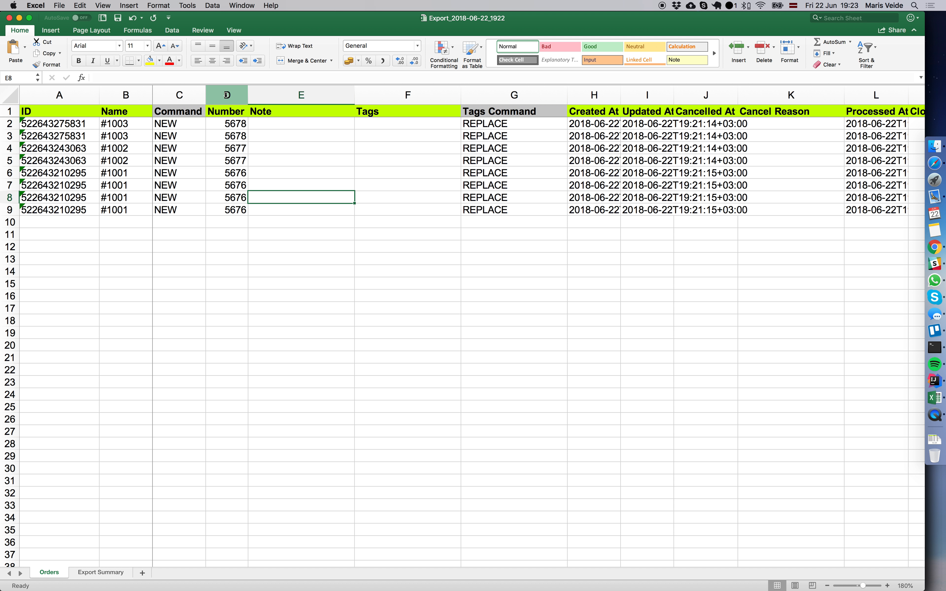
- Delete columns D to AL, from Number through Additional Details, so Line: Type follows the Command column
{"action": "left_click_drag", "start_coordinate": [226, 95], "coordinate": [507, 97]}
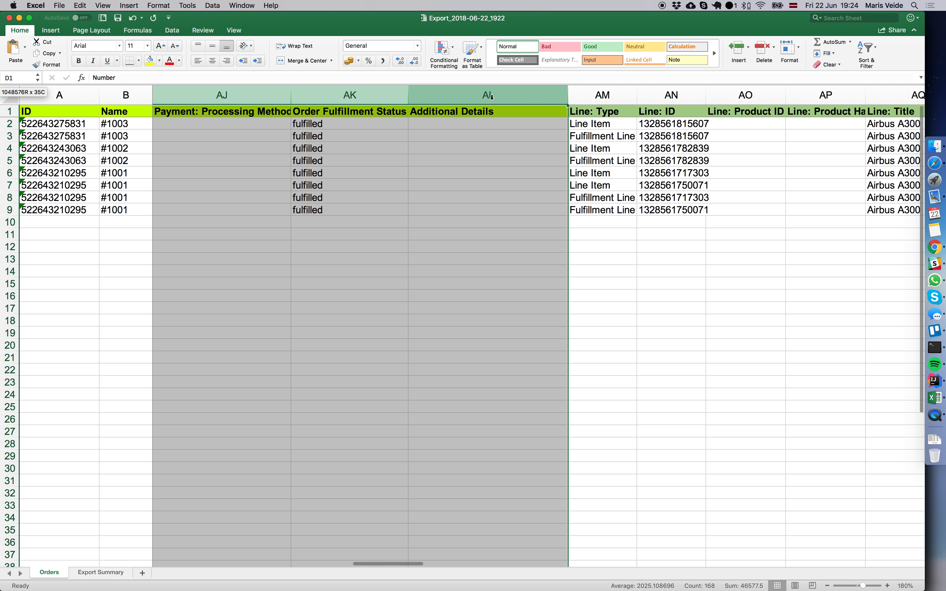
{"action": "right_click", "coordinate": [474, 95]}
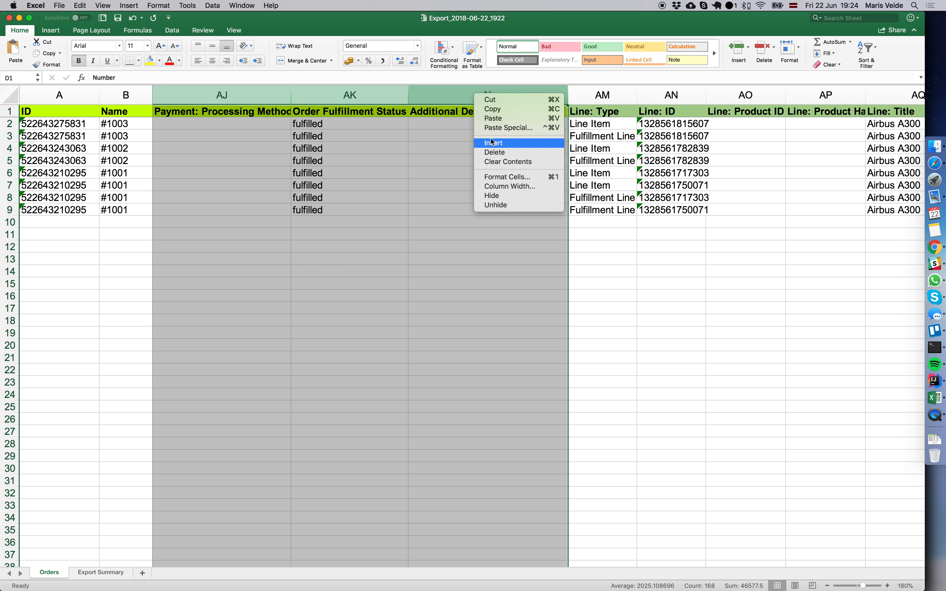
{"action": "left_click", "coordinate": [494, 153]}
{"action": "left_click", "coordinate": [236, 149]}
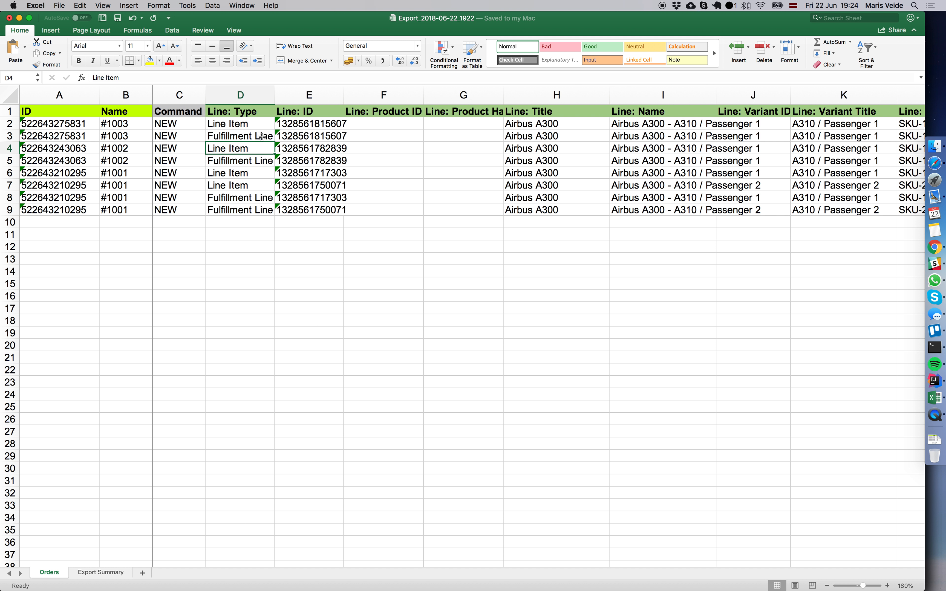
- Turn on header filters for the Orders sheet and look over its line and fulfillment columns
{"action": "left_click", "coordinate": [8, 123]}
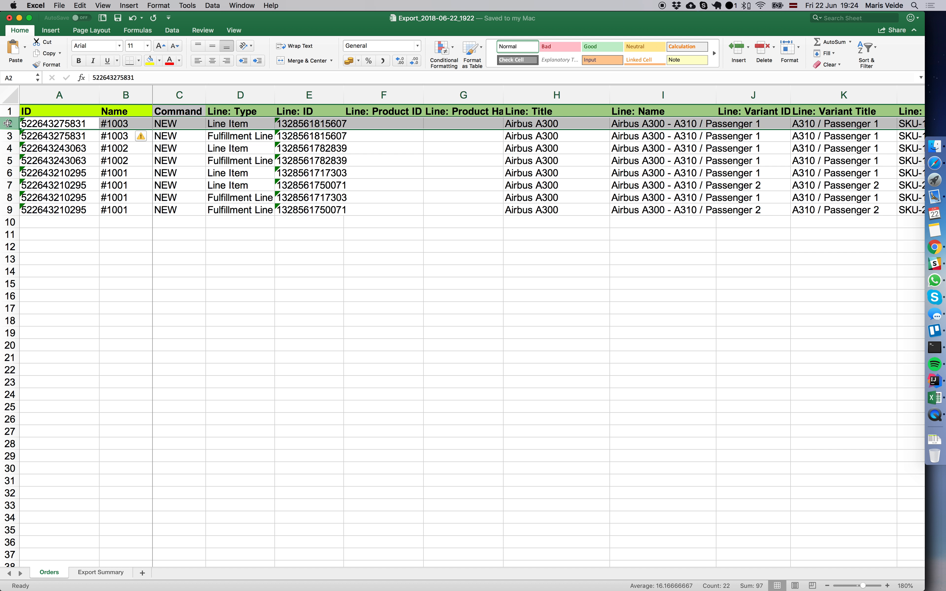
{"action": "left_click", "coordinate": [241, 140]}
{"action": "left_click", "coordinate": [172, 30]}
{"action": "left_click", "coordinate": [225, 50]}
{"action": "scroll", "coordinate": [233, 145], "scroll_direction": "right", "scroll_amount": 15}
{"action": "scroll", "coordinate": [232, 145], "scroll_direction": "left", "scroll_amount": 15}
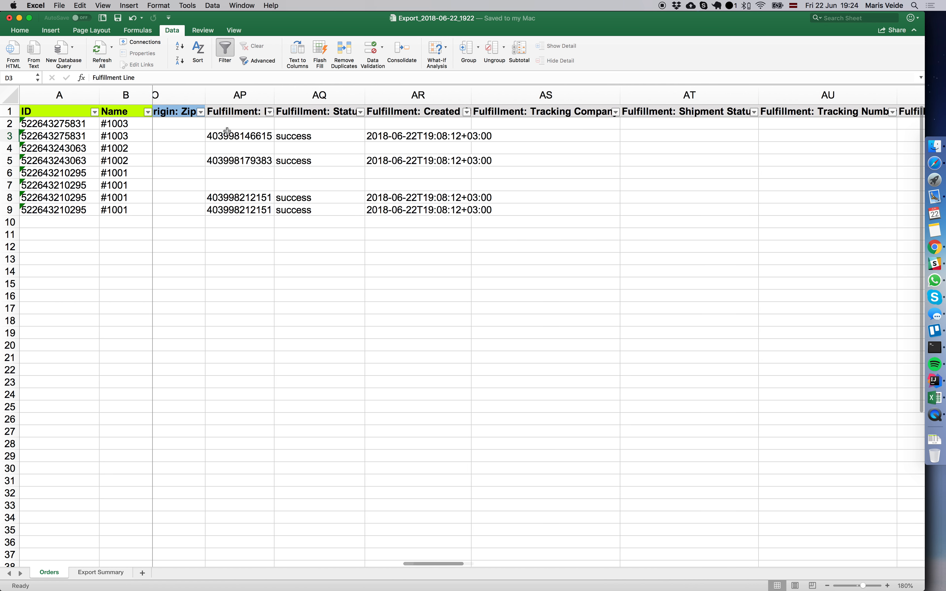
{"action": "scroll", "coordinate": [252, 139], "scroll_direction": "left", "scroll_amount": 10}
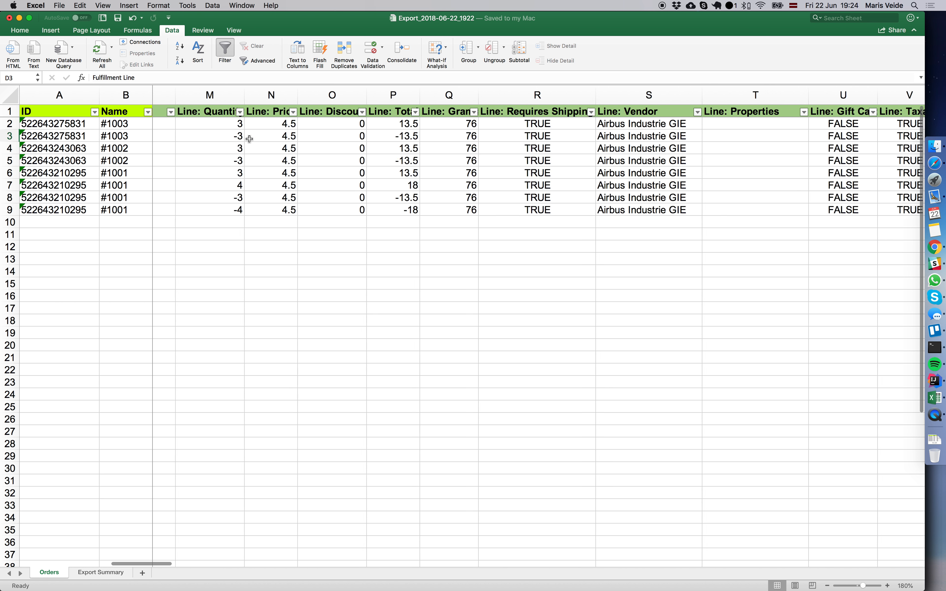
{"action": "key", "text": "Down"}
{"action": "key", "text": "Down"}
{"action": "key", "text": "Down"}
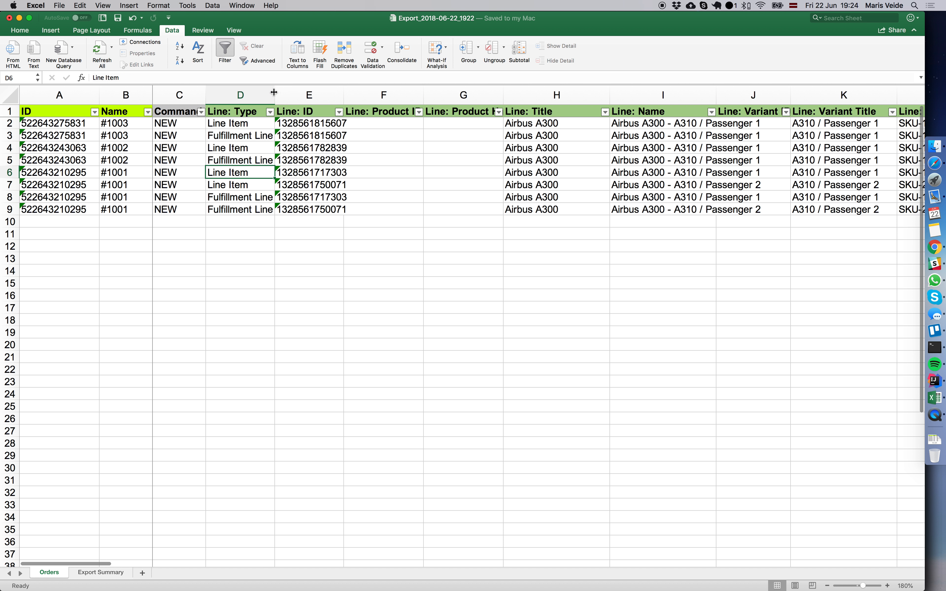
- Filter the Line: Type column to show only the Line Item rows
{"action": "left_click", "coordinate": [270, 113]}
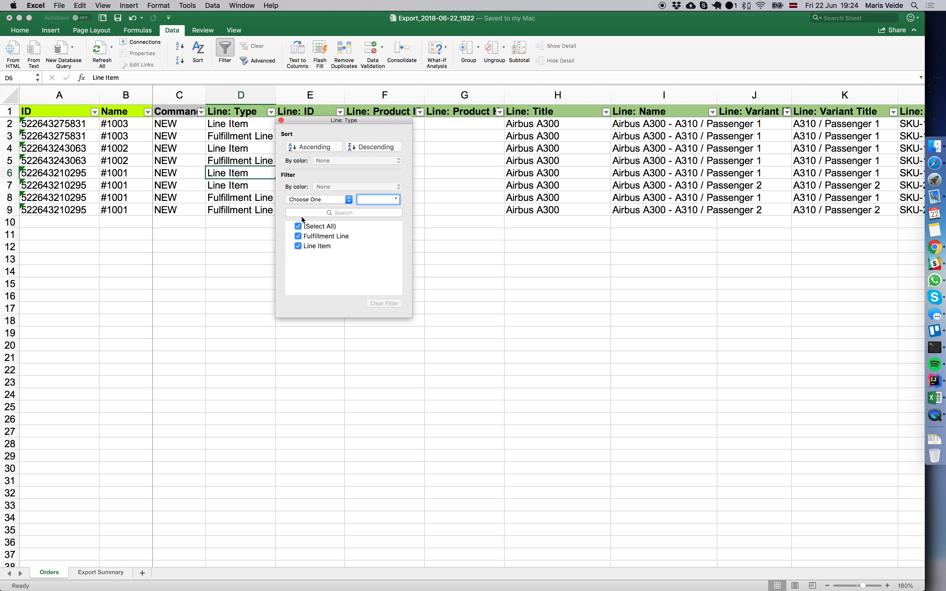
{"action": "left_click", "coordinate": [298, 227]}
{"action": "left_click", "coordinate": [298, 236]}
{"action": "left_click", "coordinate": [298, 260]}
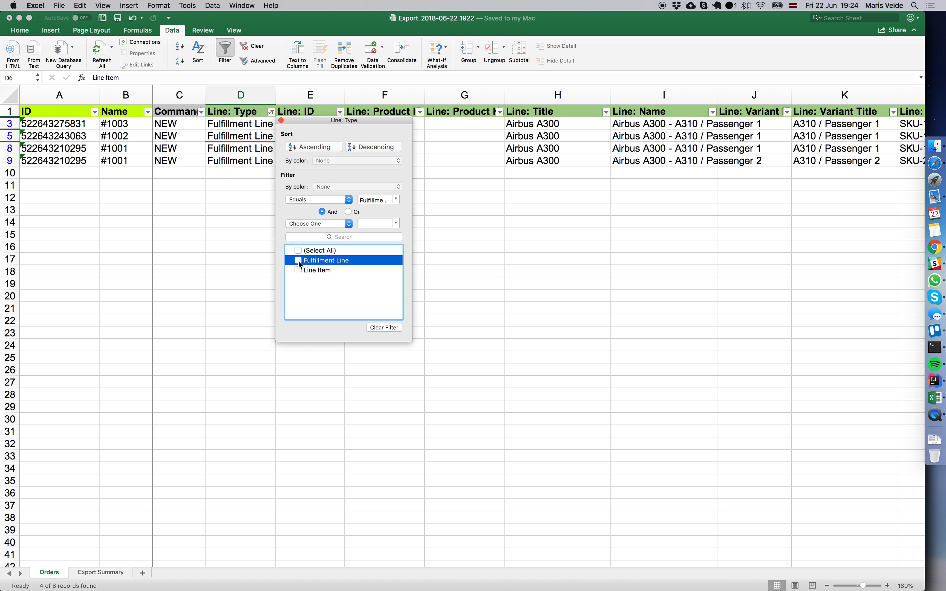
{"action": "left_click", "coordinate": [302, 271]}
{"action": "left_click", "coordinate": [241, 203]}
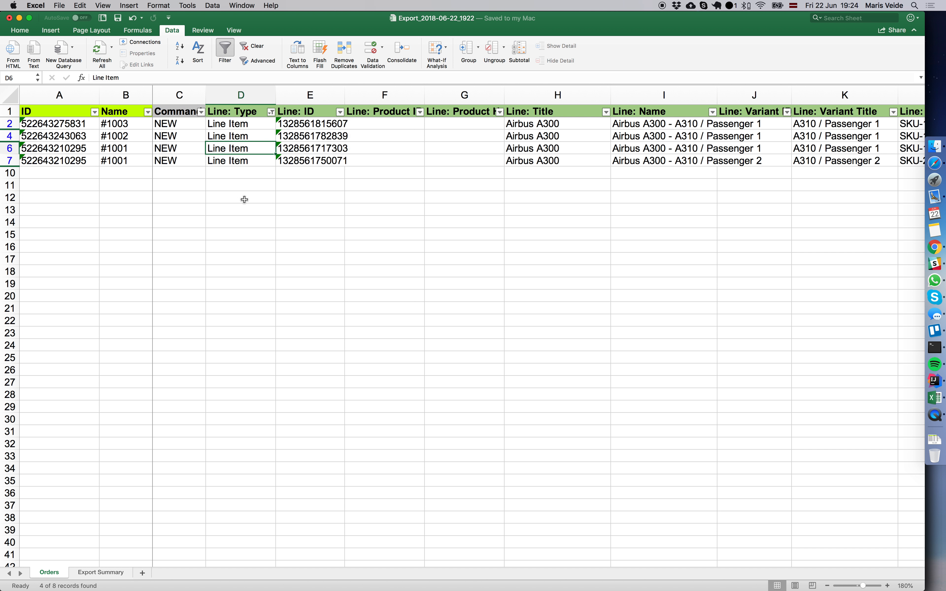
- Delete all the filtered Line Item rows and reset the Line: Type filter to show every type
{"action": "left_click_drag", "start_coordinate": [10, 123], "coordinate": [9, 160]}
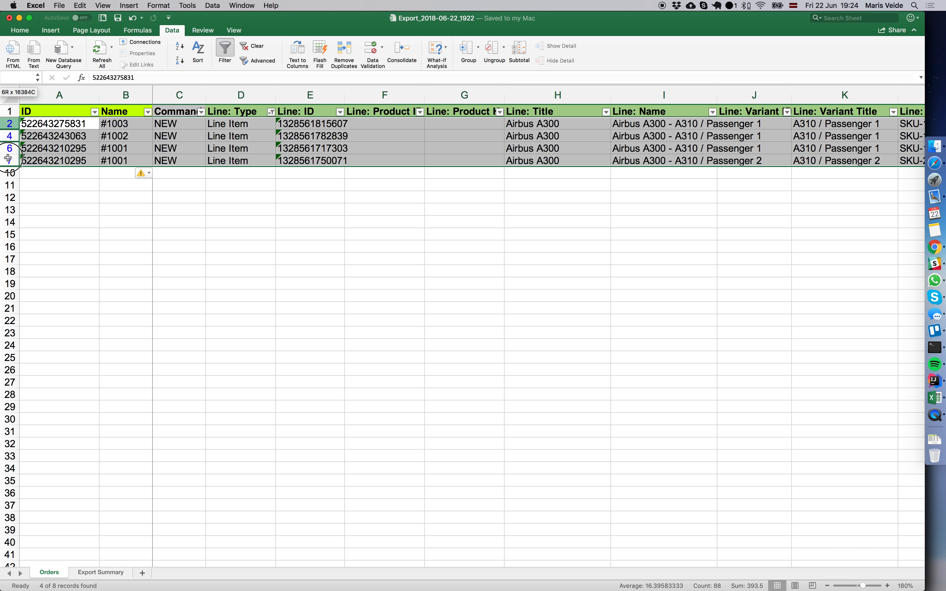
{"action": "right_click", "coordinate": [9, 160]}
{"action": "left_click", "coordinate": [46, 218]}
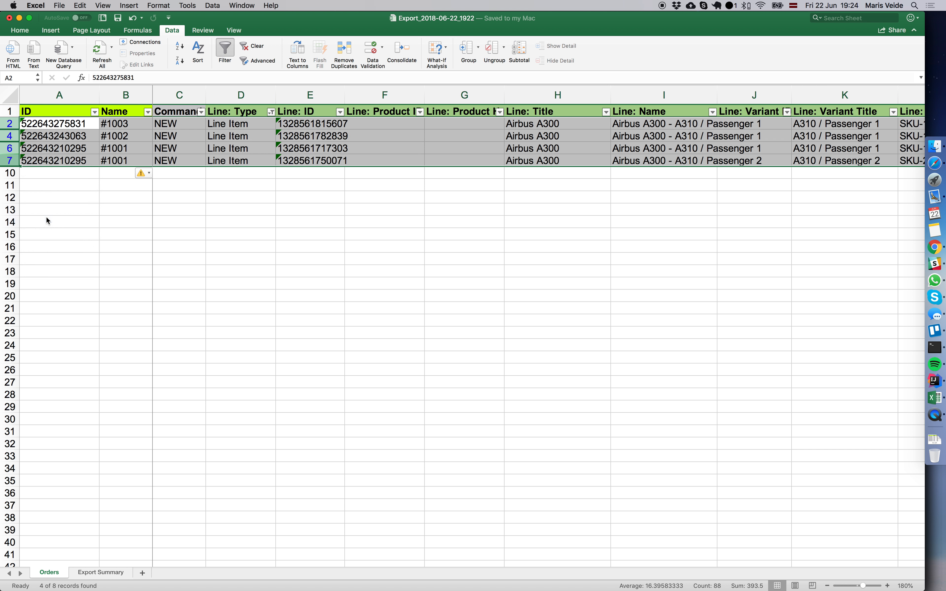
{"action": "left_click", "coordinate": [197, 159]}
{"action": "left_click", "coordinate": [271, 113]}
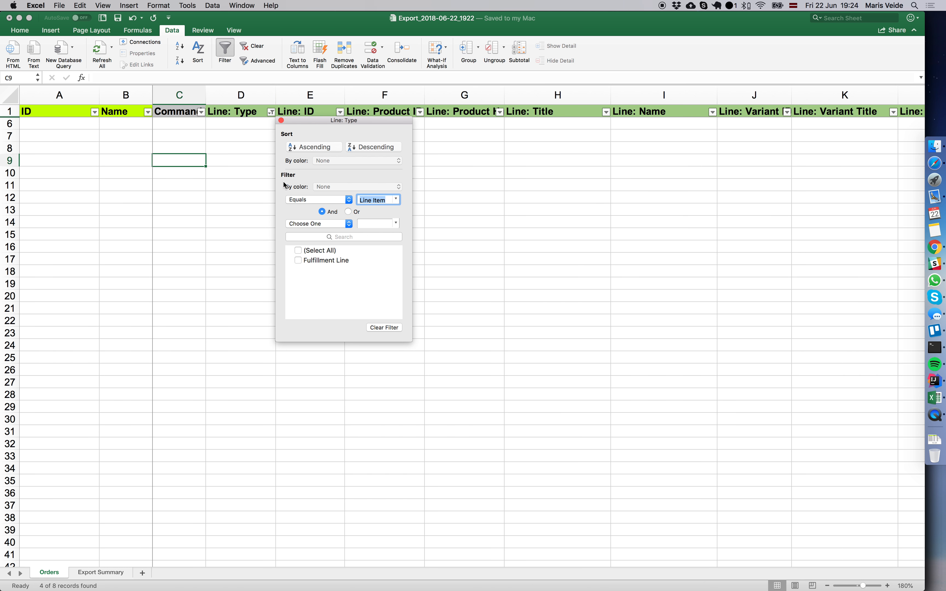
{"action": "left_click", "coordinate": [301, 253]}
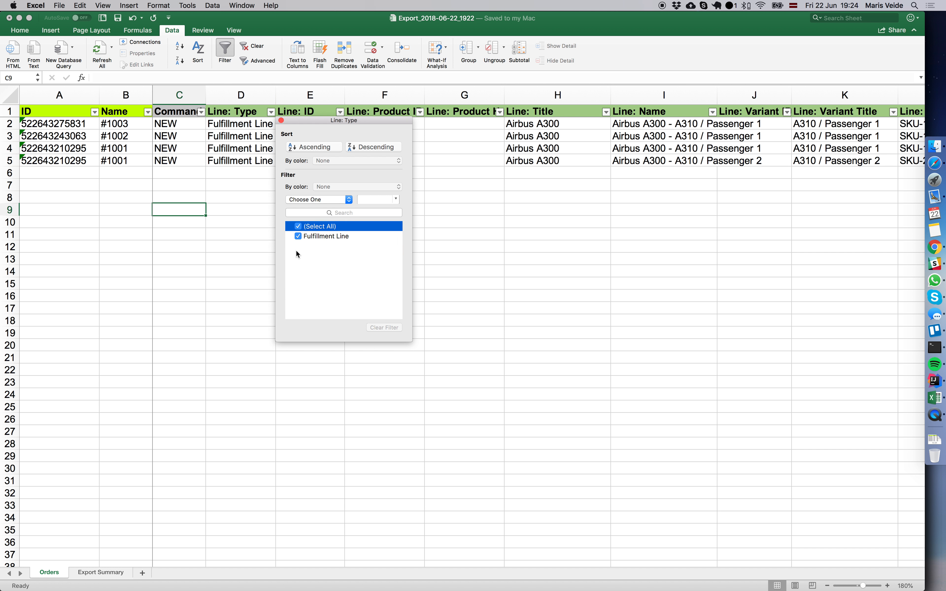
- Close the Line: Type filter and delete columns E to AO, from Line: ID through Shipping Origin: Zip
{"action": "left_click", "coordinate": [235, 193]}
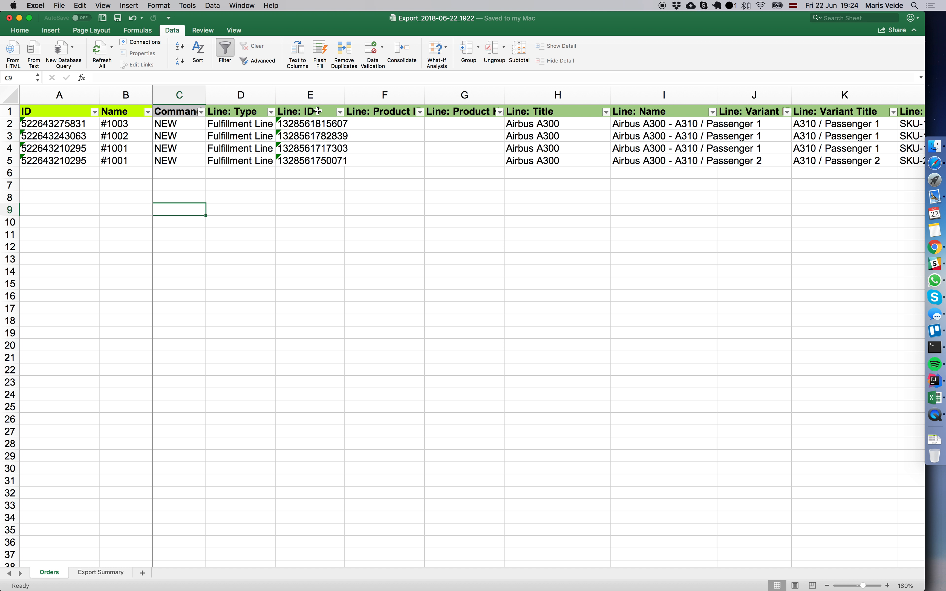
{"action": "left_click_drag", "start_coordinate": [307, 95], "coordinate": [567, 99]}
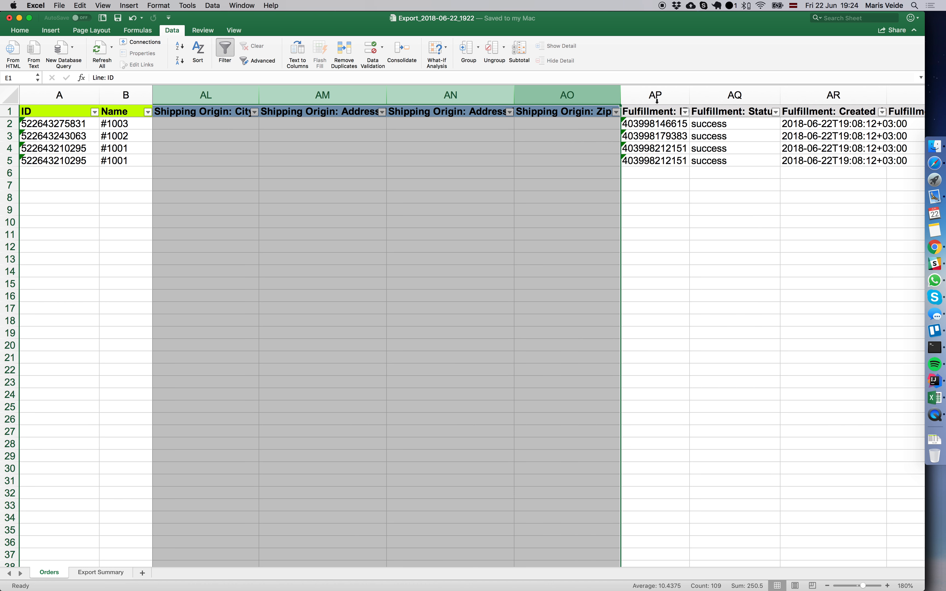
{"action": "right_click", "coordinate": [583, 92]}
{"action": "left_click", "coordinate": [600, 150]}
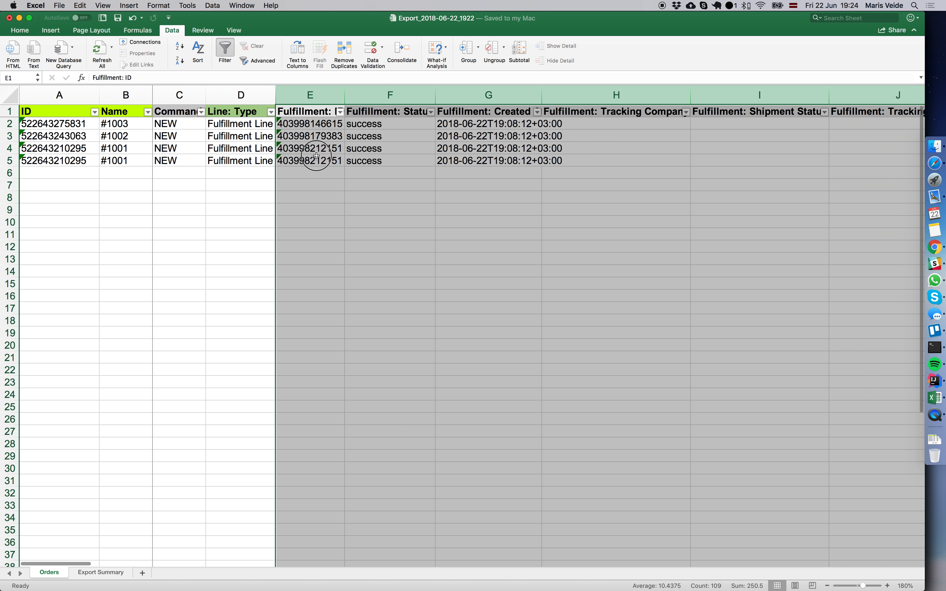
{"action": "left_click", "coordinate": [317, 156]}
- Turn off the header filters on the Orders sheet and autofit all column widths to their contents
{"action": "left_click", "coordinate": [240, 124]}
{"action": "key", "text": "super+a"}
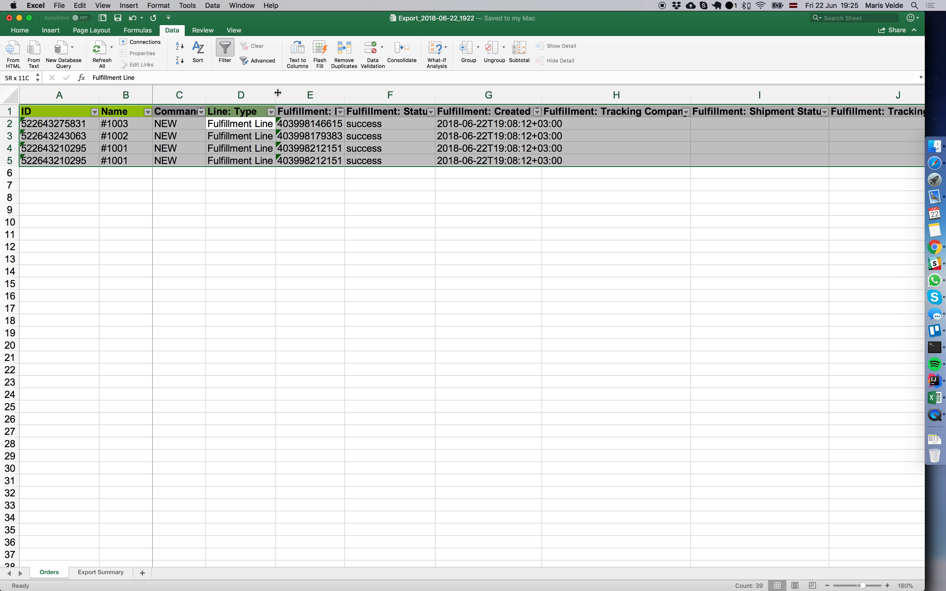
{"action": "left_click", "coordinate": [235, 147]}
{"action": "key", "text": "super+shift+f"}
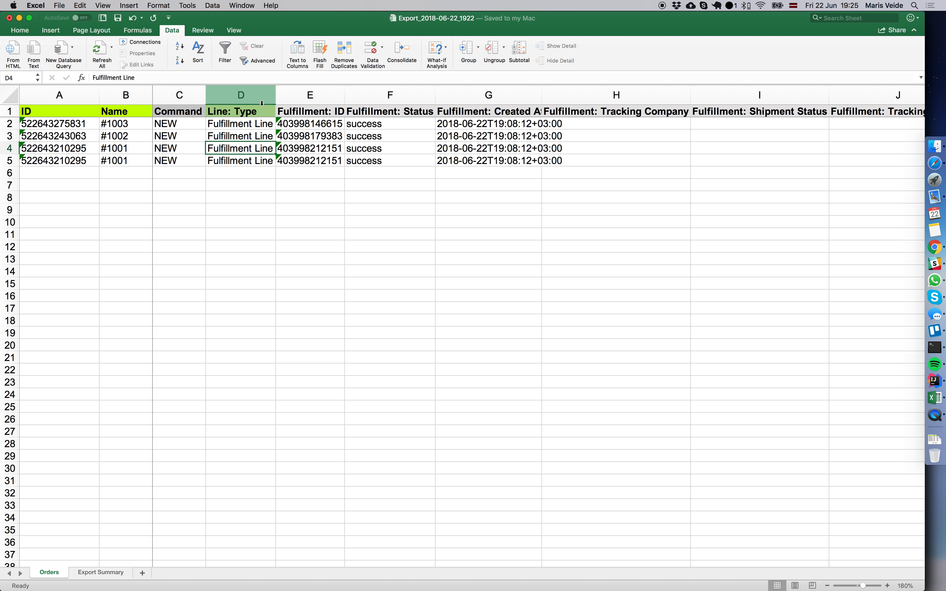
{"action": "key", "text": "super+a"}
{"action": "double_click", "coordinate": [275, 95]}
{"action": "left_click", "coordinate": [283, 136]}
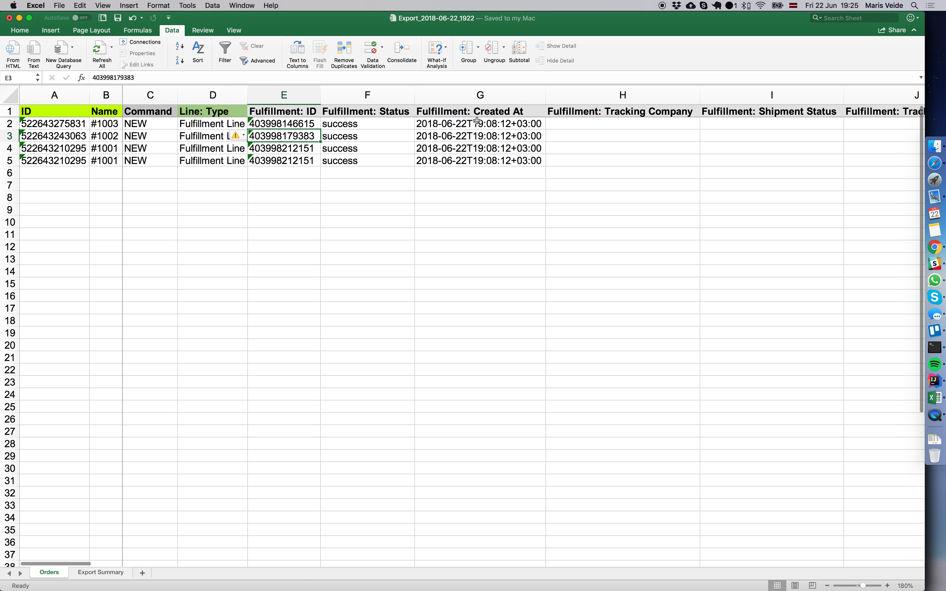
- Delete the Fulfillment: Created At column from the Orders sheet
{"action": "left_click", "coordinate": [477, 95]}
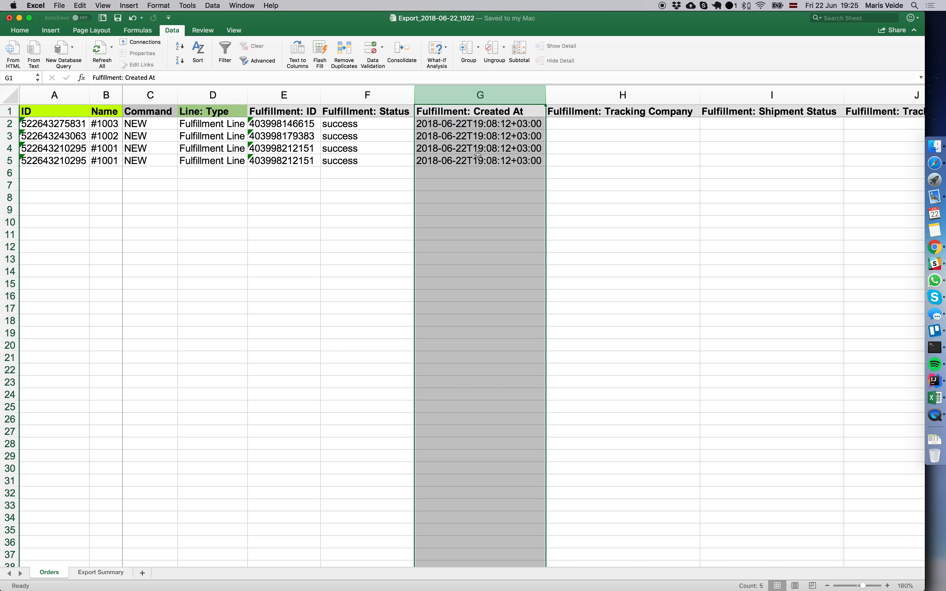
{"action": "right_click", "coordinate": [476, 92]}
{"action": "left_click", "coordinate": [512, 149]}
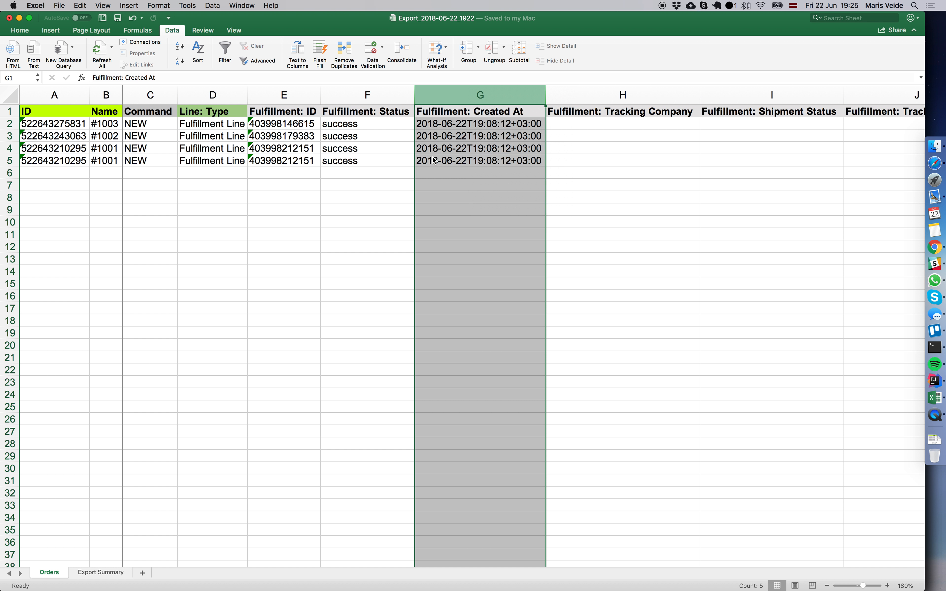
{"action": "left_click", "coordinate": [355, 149]}
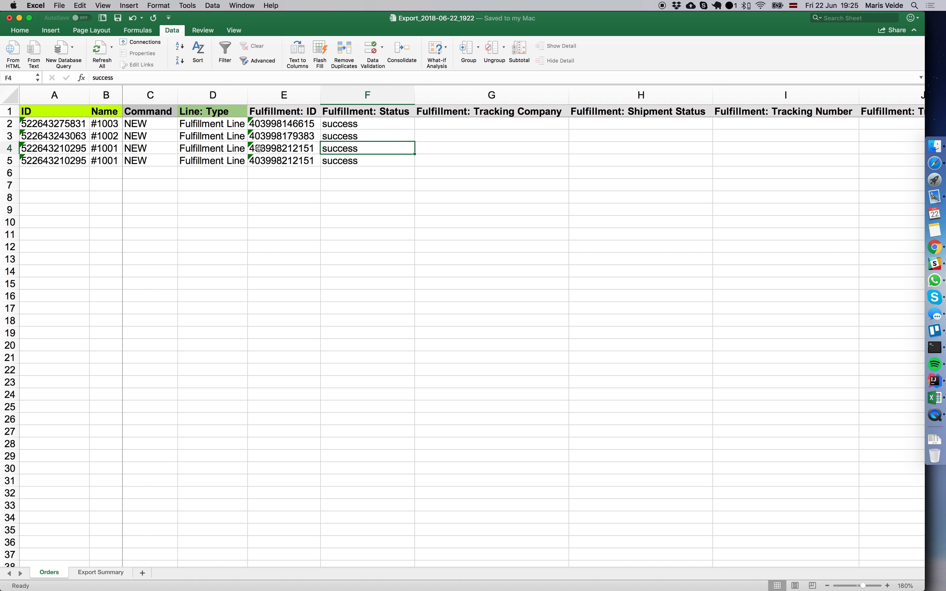
- Delete row 5, the second fulfillment line of the same order, to keep one row per fulfillment
{"action": "scroll", "coordinate": [258, 148], "scroll_direction": "right", "scroll_amount": 5}
{"action": "scroll", "coordinate": [275, 148], "scroll_direction": "left", "scroll_amount": 5}
{"action": "left_click", "coordinate": [10, 161]}
{"action": "right_click", "coordinate": [9, 161]}
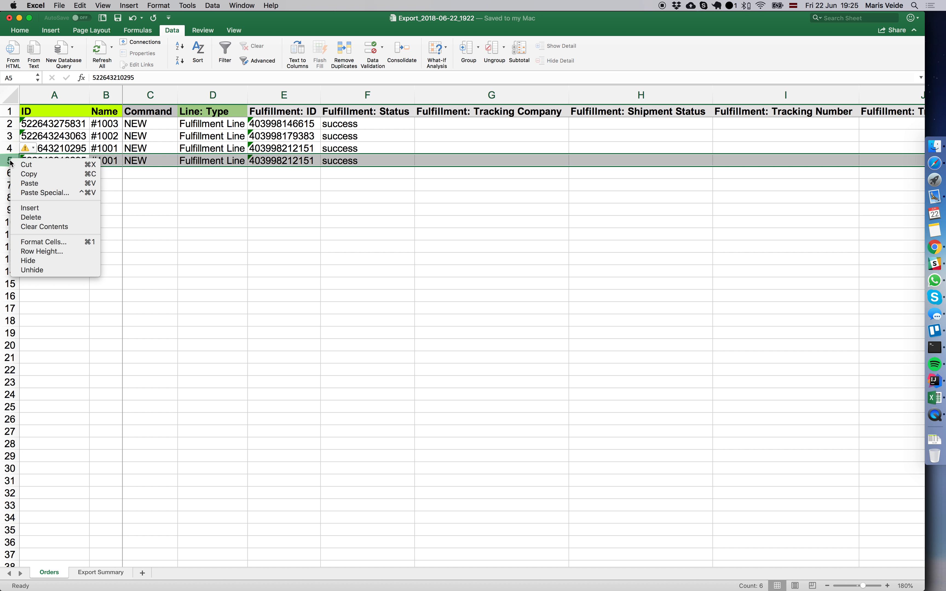
{"action": "left_click", "coordinate": [57, 218]}
{"action": "left_click", "coordinate": [164, 172]}
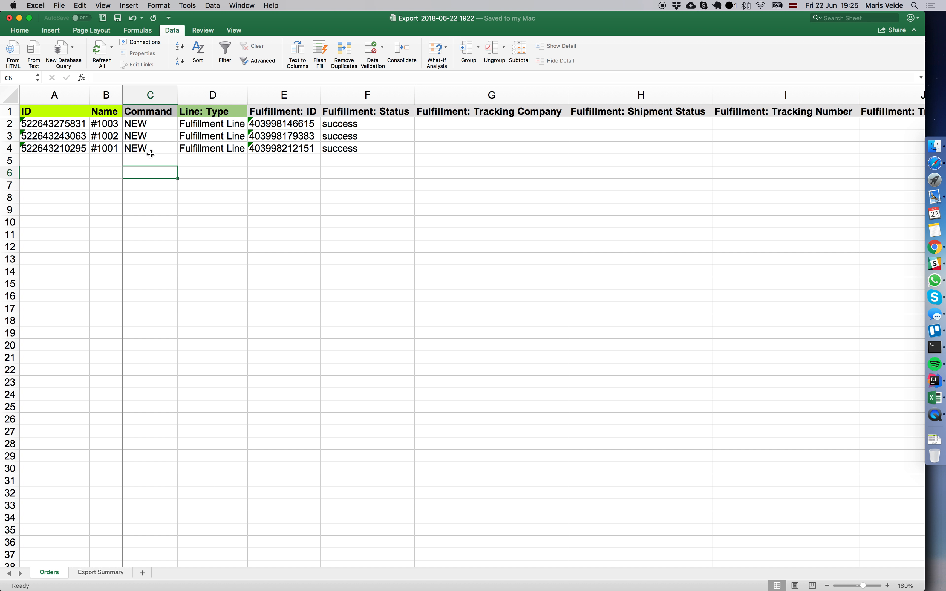
- Review the ID and Name columns that identify the three remaining orders
{"action": "left_click", "coordinate": [109, 124]}
{"action": "left_click", "coordinate": [111, 152]}
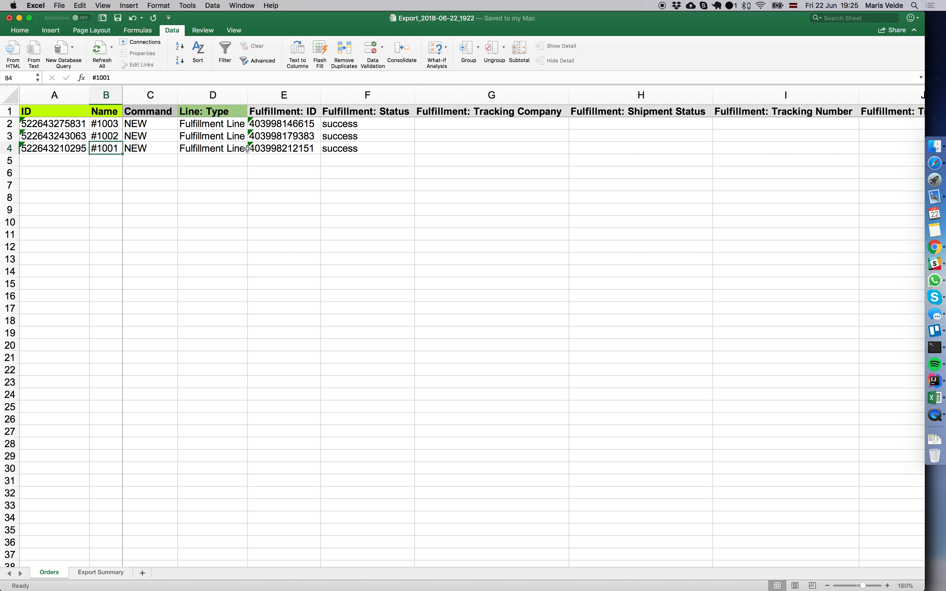
{"action": "left_click_drag", "start_coordinate": [64, 114], "coordinate": [62, 147]}
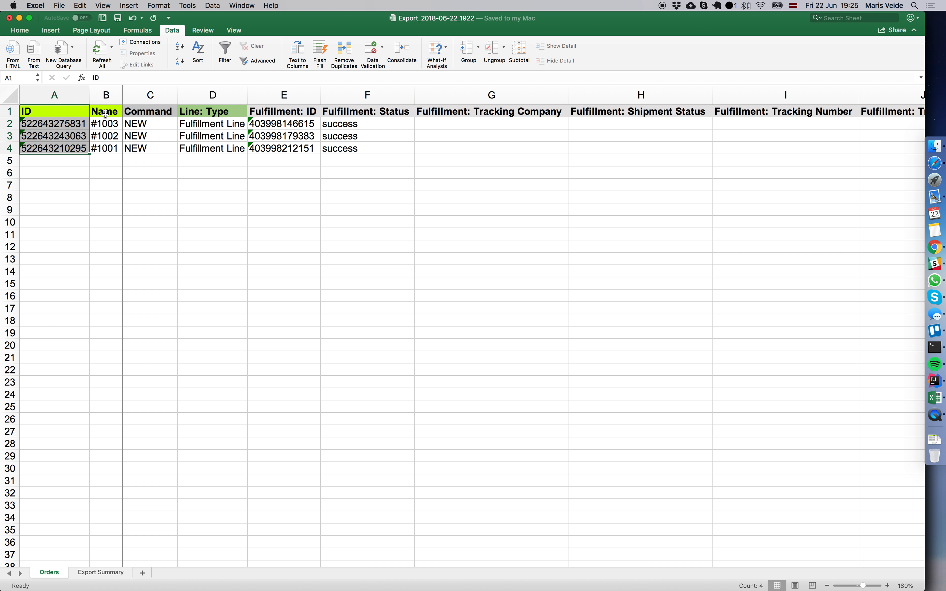
{"action": "left_click_drag", "start_coordinate": [106, 113], "coordinate": [104, 148]}
{"action": "left_click", "coordinate": [106, 149]}
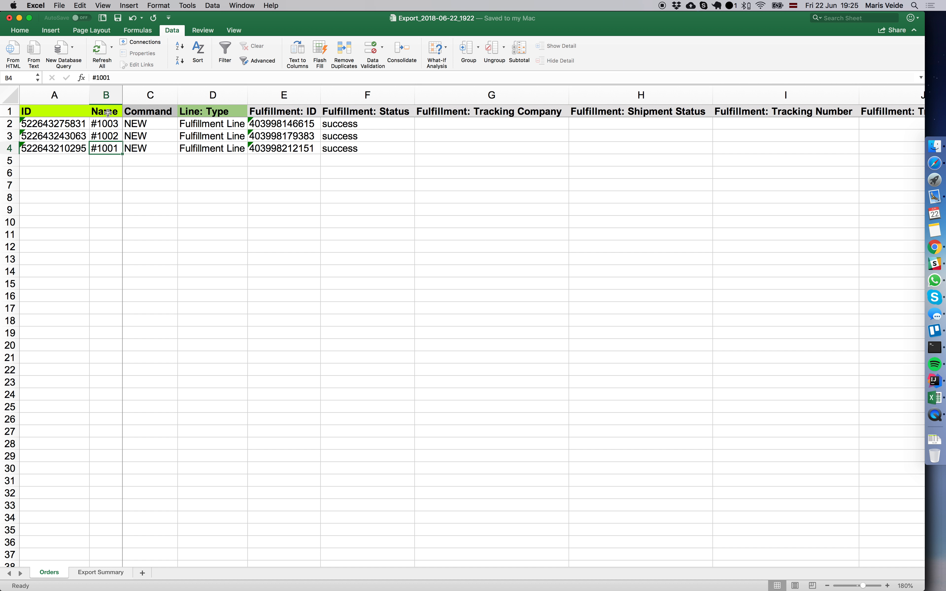
{"action": "left_click", "coordinate": [75, 124]}
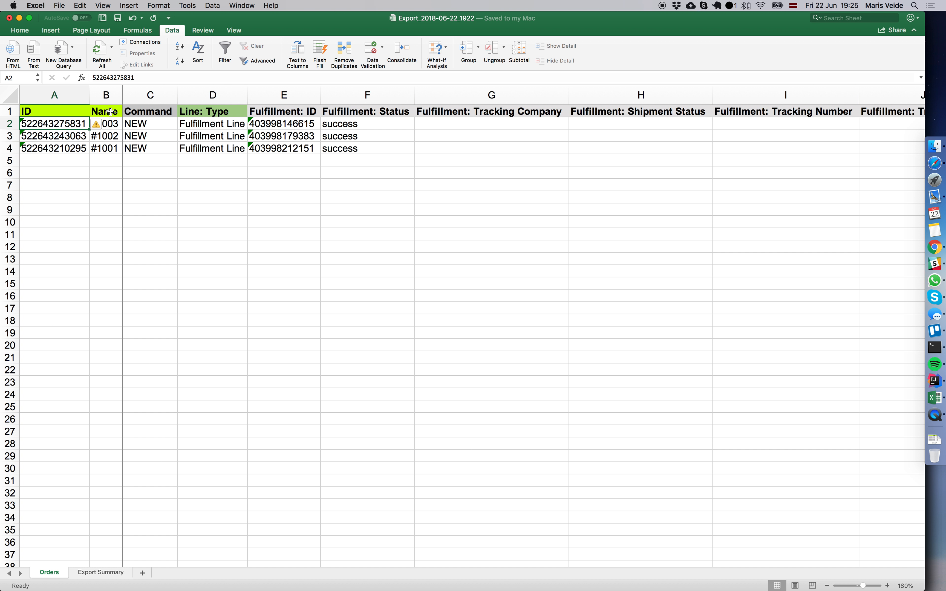
{"action": "left_click_drag", "start_coordinate": [106, 113], "coordinate": [105, 148]}
- Set the Command column to UPDATE in rows 2 to 4
{"action": "left_click", "coordinate": [139, 124]}
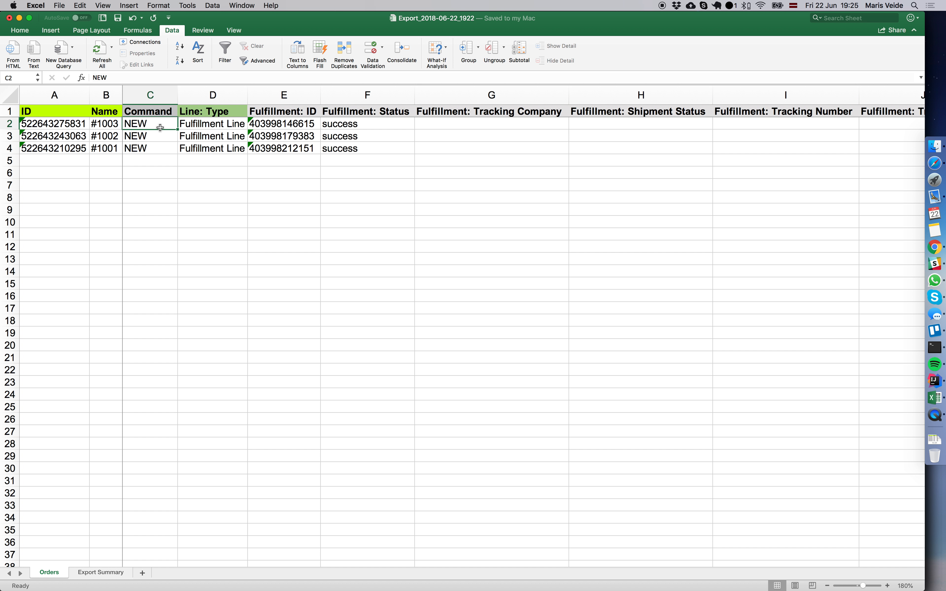
{"action": "type", "text": "UPDATE"}
{"action": "key", "text": "Return"}
{"action": "left_click", "coordinate": [161, 126]}
{"action": "key", "text": "super+c"}
{"action": "left_click_drag", "start_coordinate": [152, 138], "coordinate": [153, 147]}
{"action": "key", "text": "super+v"}
{"action": "key", "text": "Escape"}
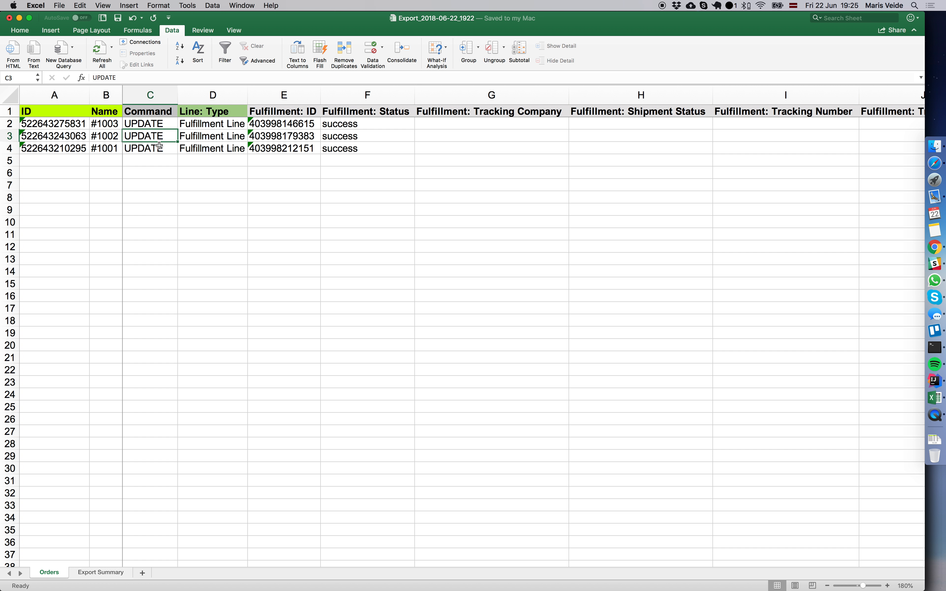
- Review the Line: Type, Fulfillment: ID, Fulfillment: Status and Fulfillment: Tracking Company cells of the three rows
{"action": "left_click", "coordinate": [200, 126]}
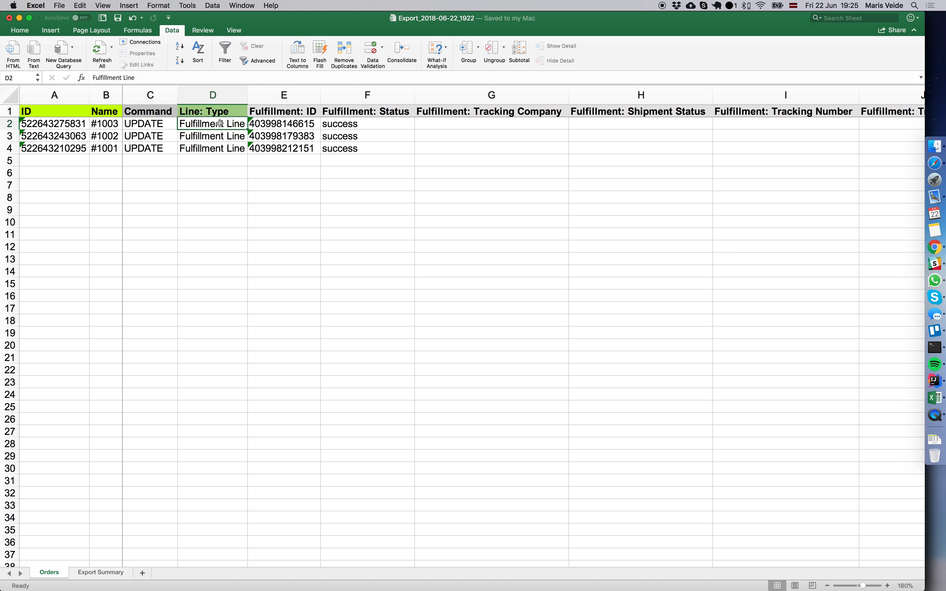
{"action": "left_click", "coordinate": [302, 124]}
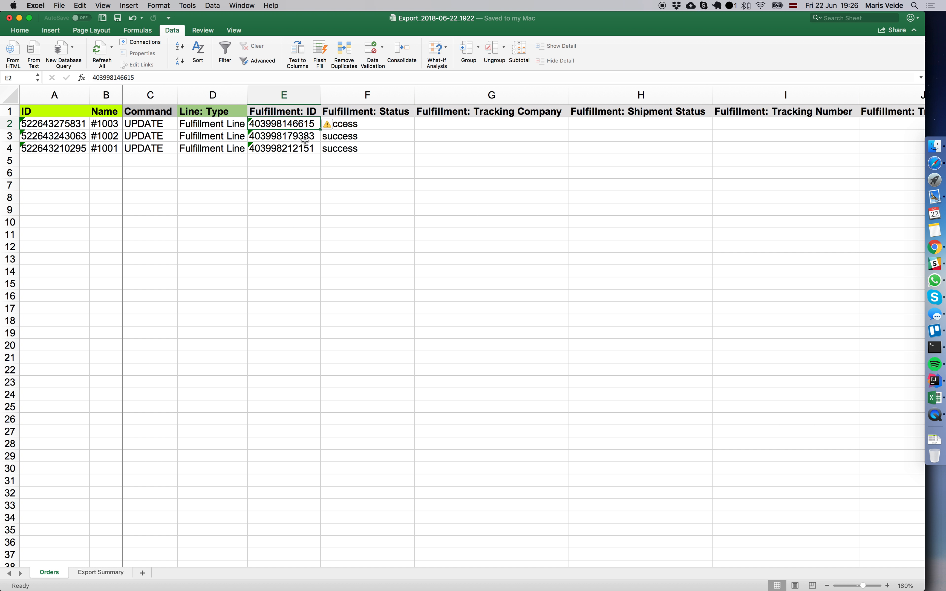
{"action": "left_click", "coordinate": [298, 138]}
{"action": "left_click", "coordinate": [299, 149]}
{"action": "left_click", "coordinate": [295, 125]}
{"action": "left_click", "coordinate": [357, 128]}
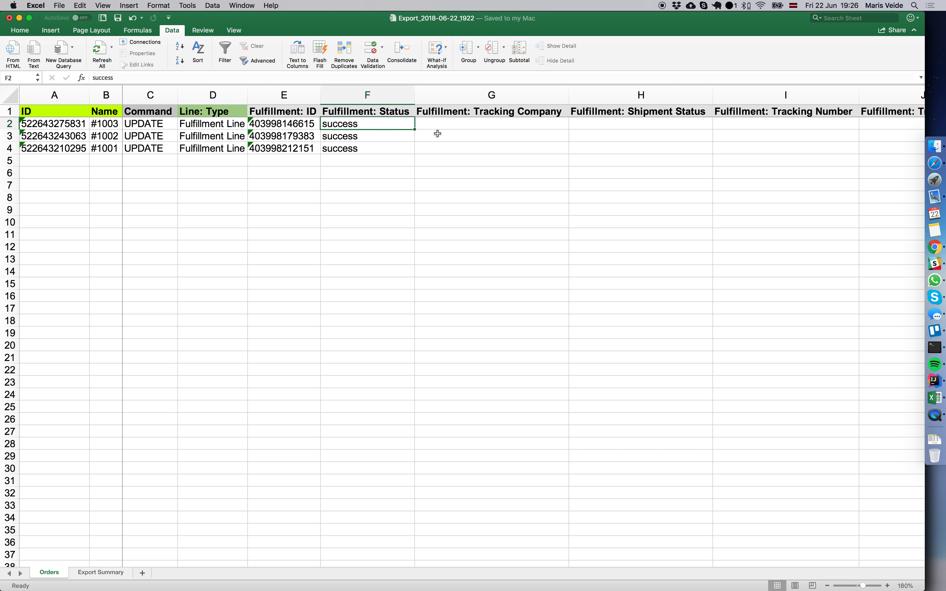
{"action": "left_click", "coordinate": [459, 125]}
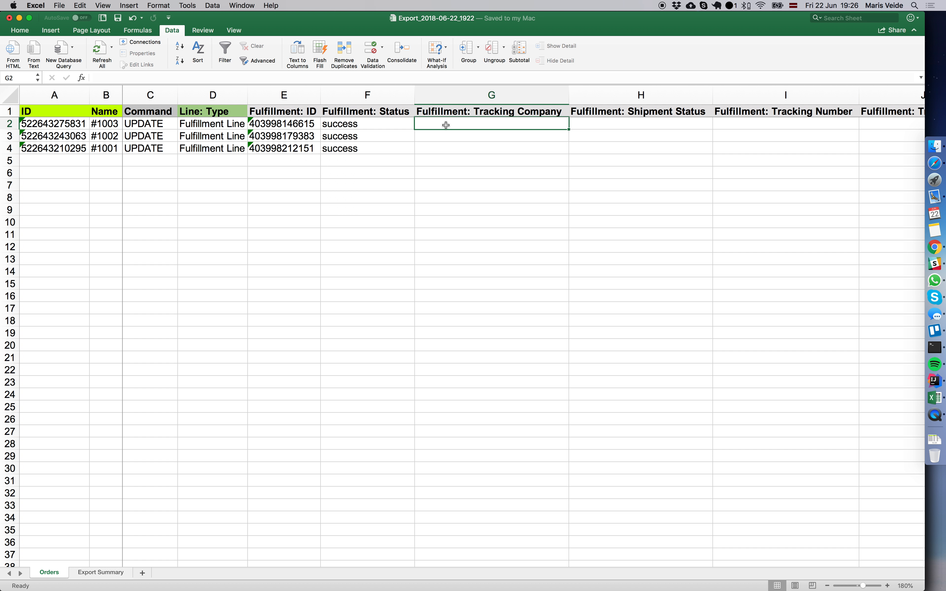
{"action": "left_click_drag", "start_coordinate": [364, 114], "coordinate": [363, 147]}
{"action": "left_click", "coordinate": [364, 147]}
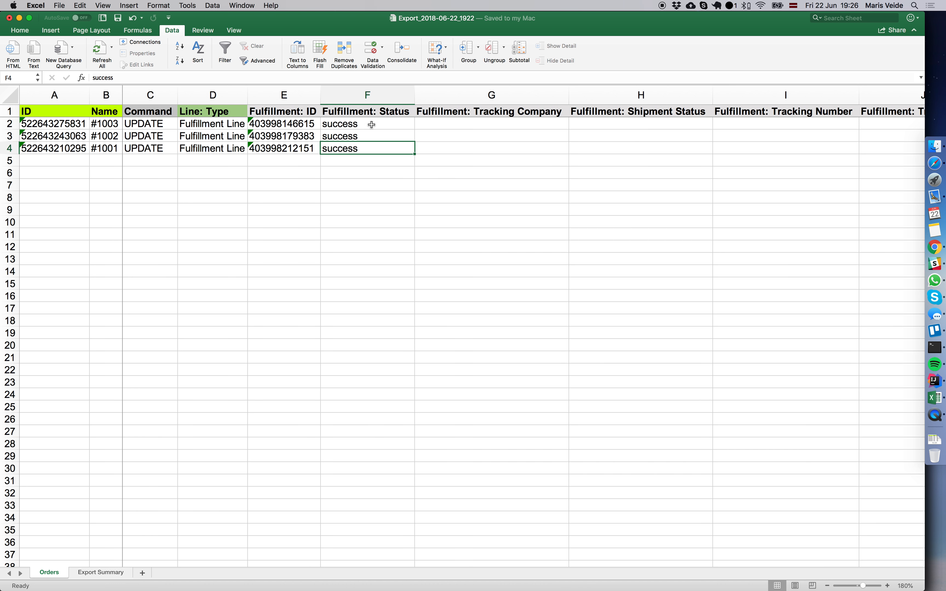
- Switch to Safari and search the Excelify documentation page for the copied column name Fulfillment: Tracking Company
{"action": "left_click", "coordinate": [470, 125]}
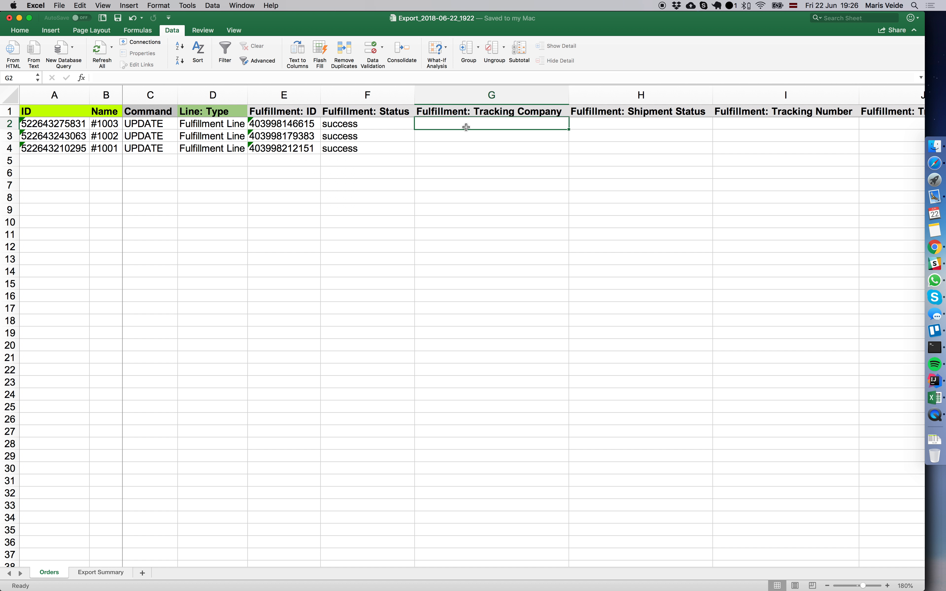
{"action": "left_click", "coordinate": [935, 163]}
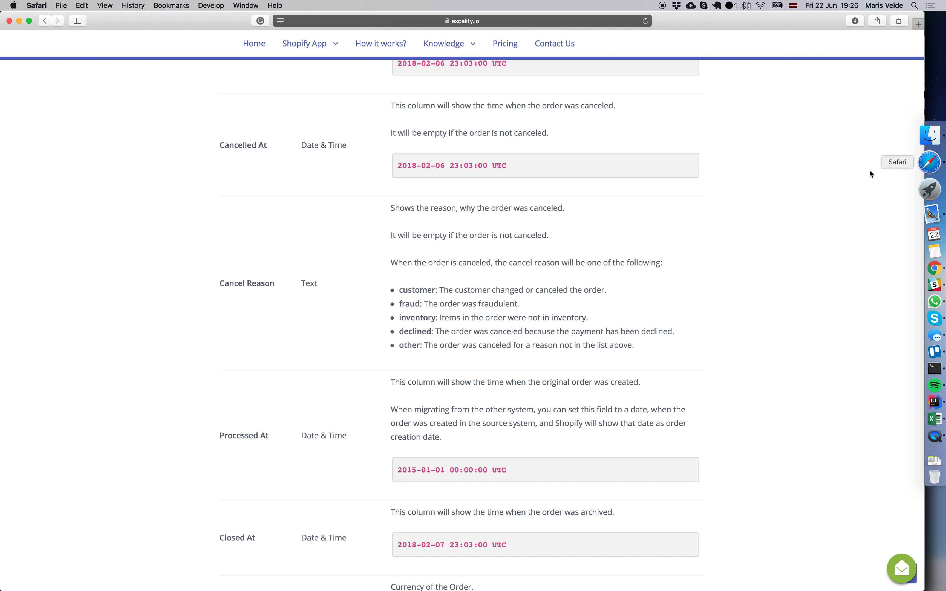
{"action": "key", "text": "super+Tab"}
{"action": "left_click", "coordinate": [496, 111]}
{"action": "key", "text": "super+c"}
{"action": "key", "text": "super+Tab"}
{"action": "key", "text": "super+f"}
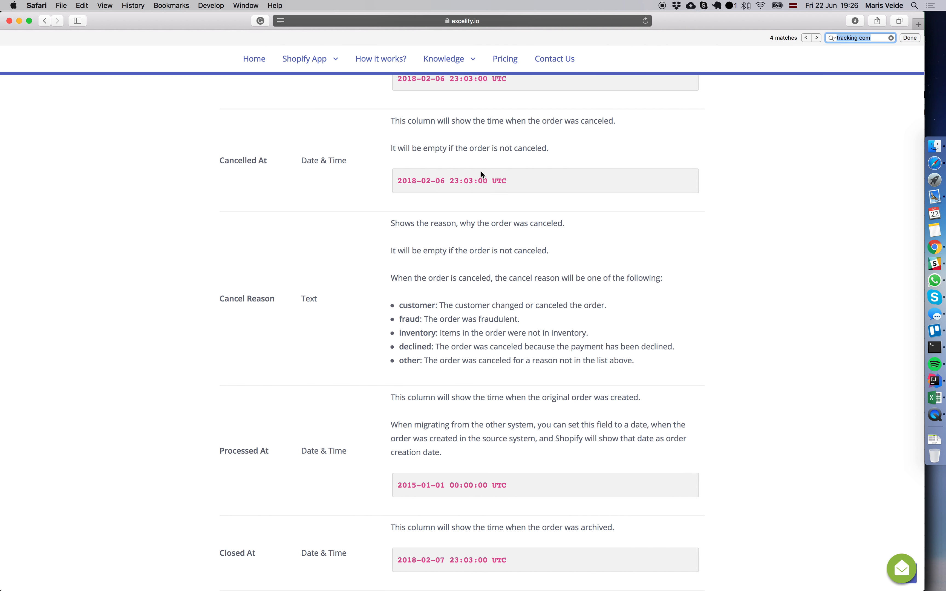
{"action": "key", "text": "super+v"}
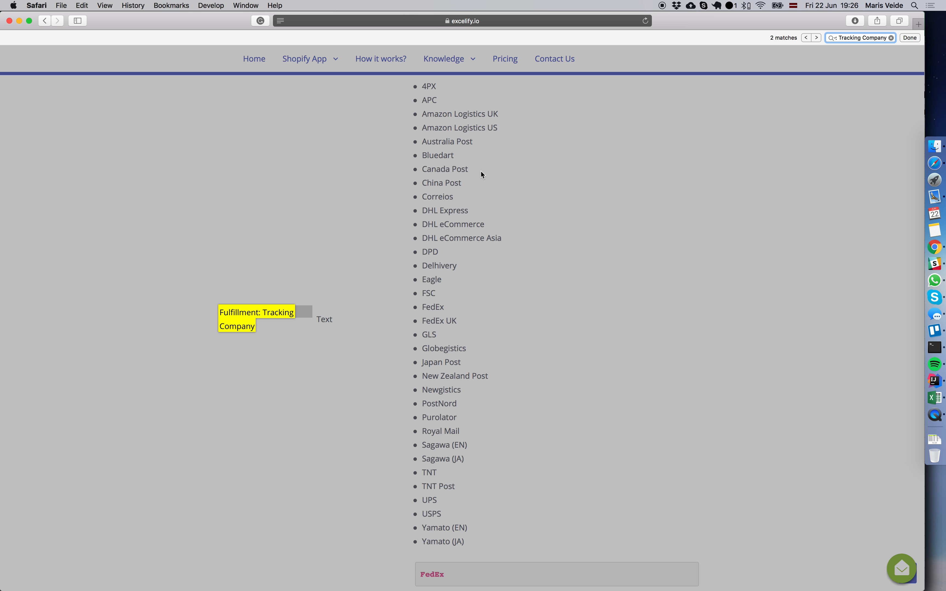
{"action": "key", "text": "Escape"}
{"action": "left_click", "coordinate": [253, 311]}
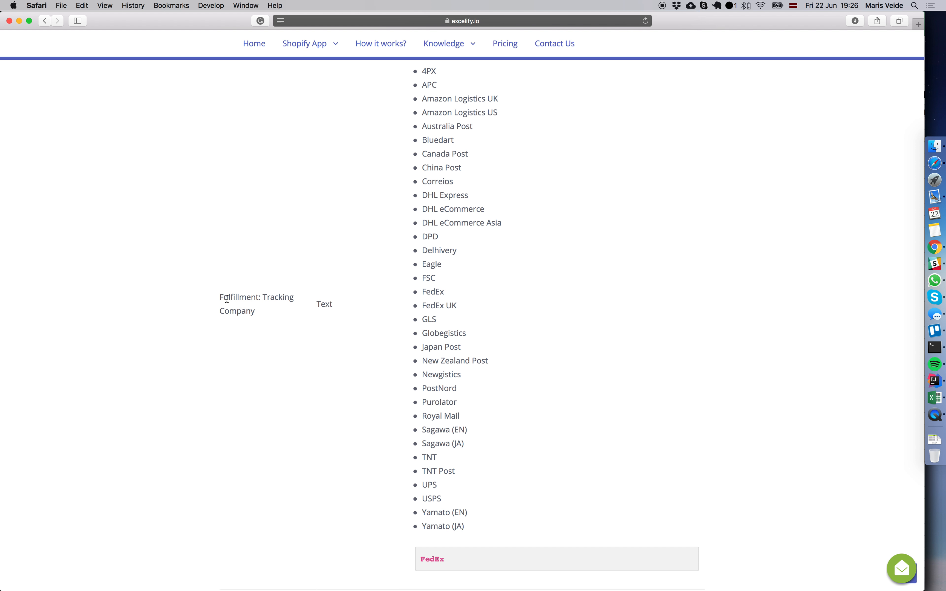
- Copy DHL Express from the documentation's list of accepted tracking companies and enter it in cell G2 of the Excel sheet
{"action": "scroll", "coordinate": [223, 296], "scroll_direction": "down", "scroll_amount": 1}
{"action": "scroll", "coordinate": [425, 299], "scroll_direction": "up", "scroll_amount": 5}
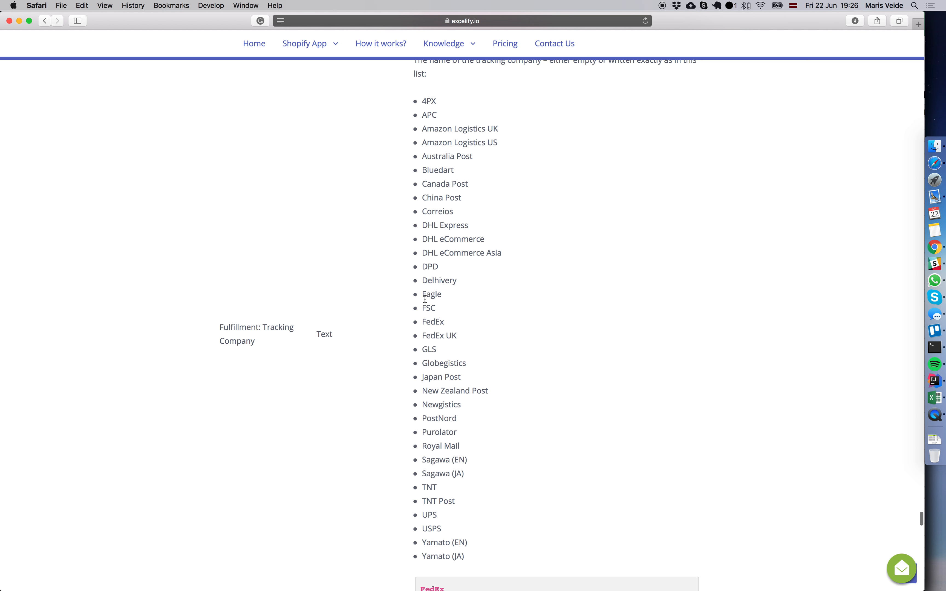
{"action": "scroll", "coordinate": [426, 299], "scroll_direction": "down", "scroll_amount": 3}
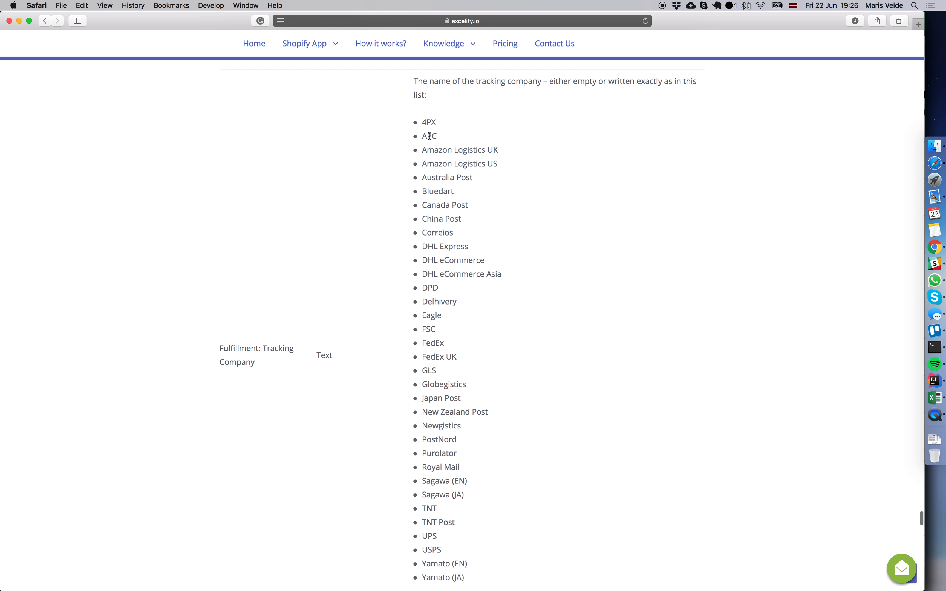
{"action": "scroll", "coordinate": [434, 411], "scroll_direction": "down", "scroll_amount": 2}
{"action": "scroll", "coordinate": [434, 411], "scroll_direction": "down", "scroll_amount": 2}
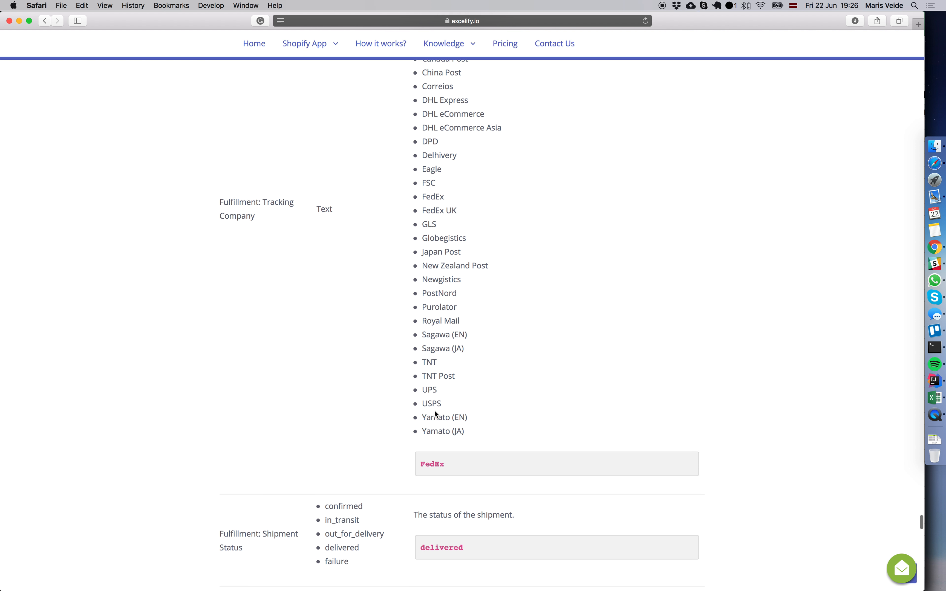
{"action": "scroll", "coordinate": [435, 411], "scroll_direction": "up", "scroll_amount": 4}
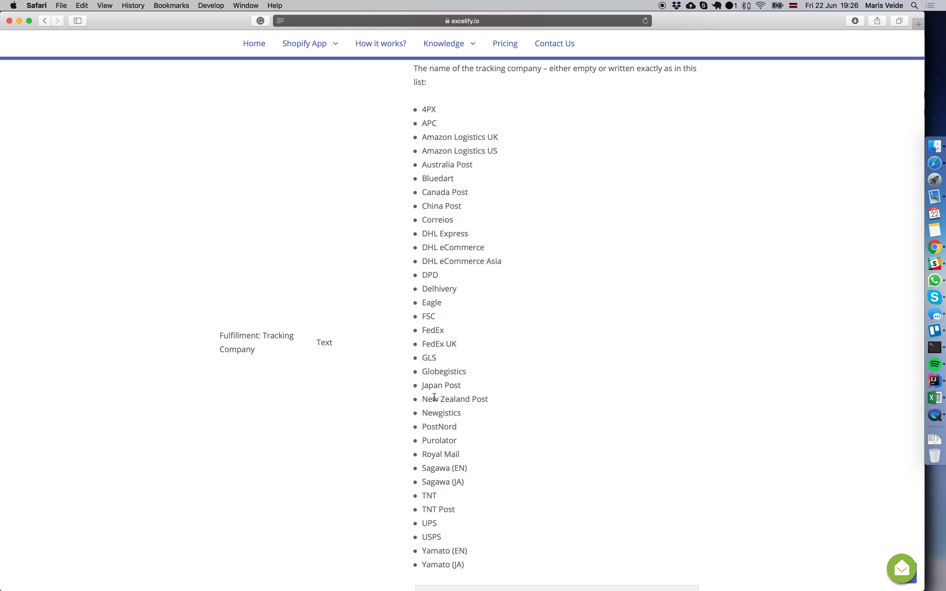
{"action": "scroll", "coordinate": [435, 397], "scroll_direction": "down", "scroll_amount": 1}
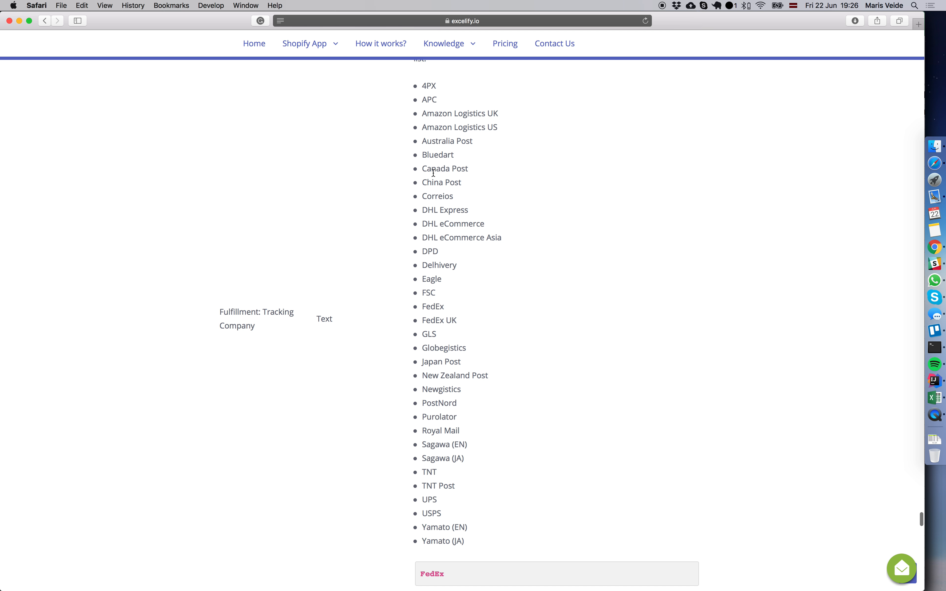
{"action": "triple_click", "coordinate": [429, 210]}
{"action": "key", "text": "super+c"}
{"action": "key", "text": "super+Tab"}
{"action": "double_click", "coordinate": [471, 126]}
{"action": "key", "text": "super+v"}
{"action": "key", "text": "Return"}
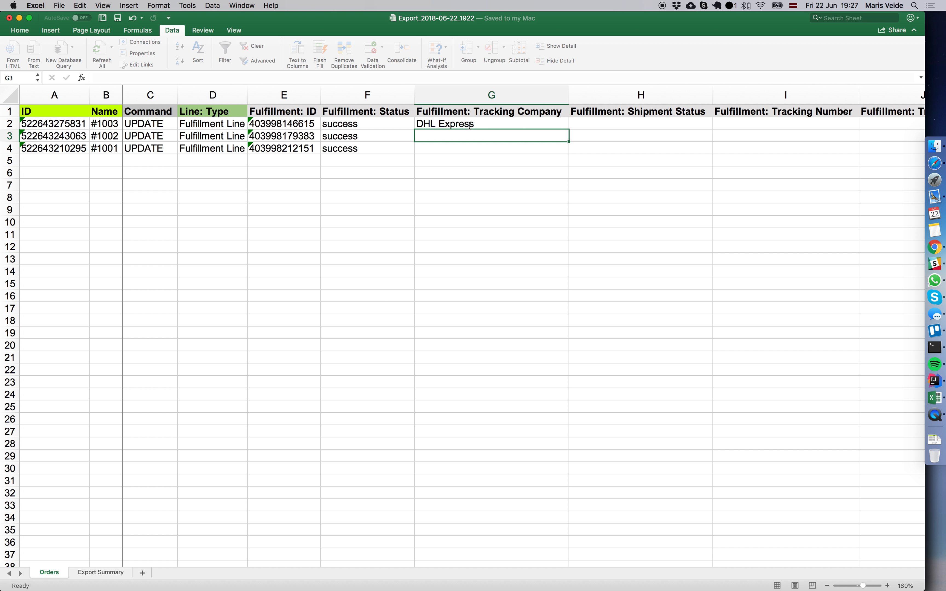
- Copy TNT from the documentation's tracking company list in Safari and enter it in cell G3 of the Excel sheet
{"action": "key", "text": "super+Tab"}
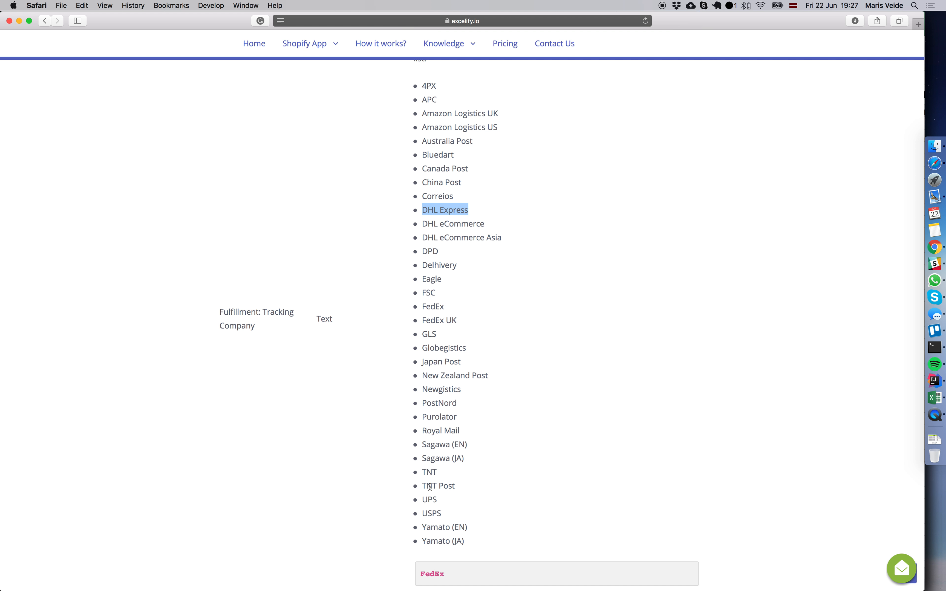
{"action": "double_click", "coordinate": [429, 472]}
{"action": "key", "text": "super+c"}
{"action": "key", "text": "super+Tab"}
{"action": "key", "text": "super+v"}
{"action": "key", "text": "Tab"}
{"action": "left_click", "coordinate": [461, 149]}
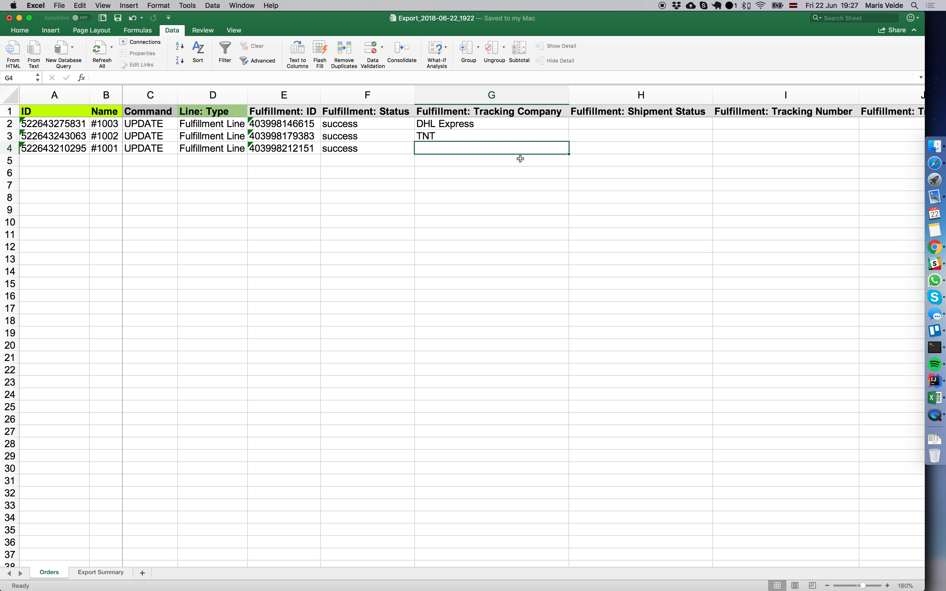
- Delete the Fulfillment: Shipment Status column from the Orders sheet
{"action": "scroll", "coordinate": [513, 158], "scroll_direction": "right", "scroll_amount": 5}
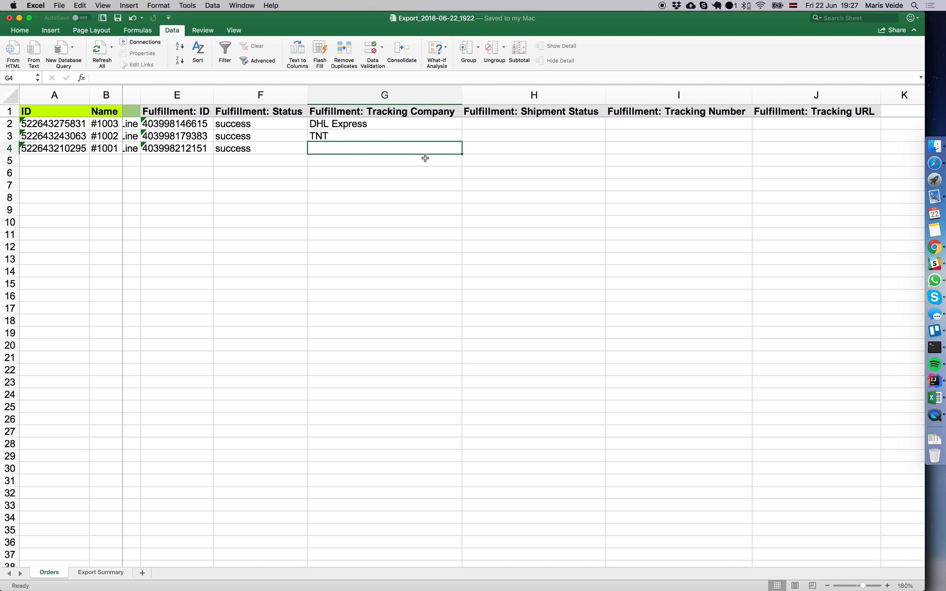
{"action": "left_click", "coordinate": [503, 125]}
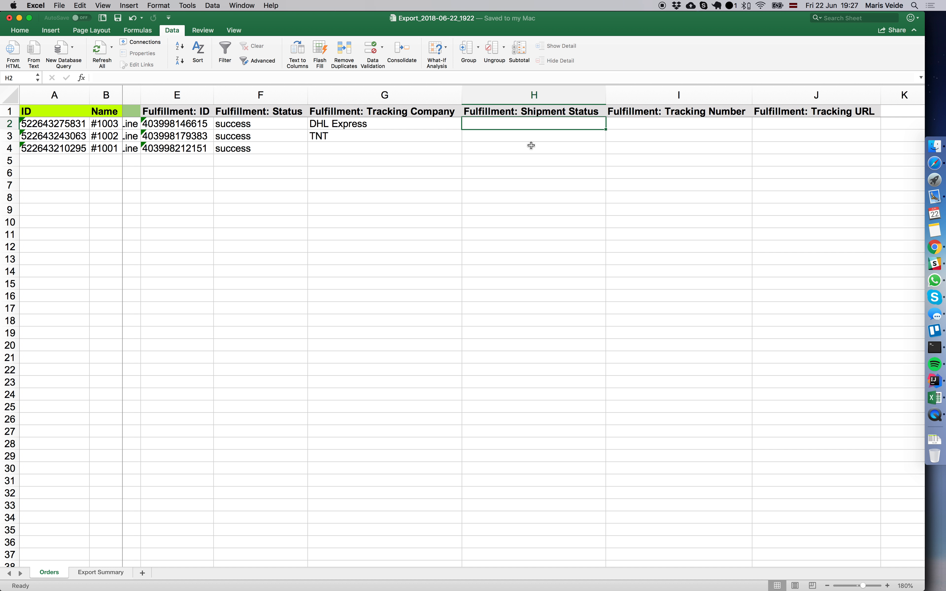
{"action": "left_click", "coordinate": [538, 94]}
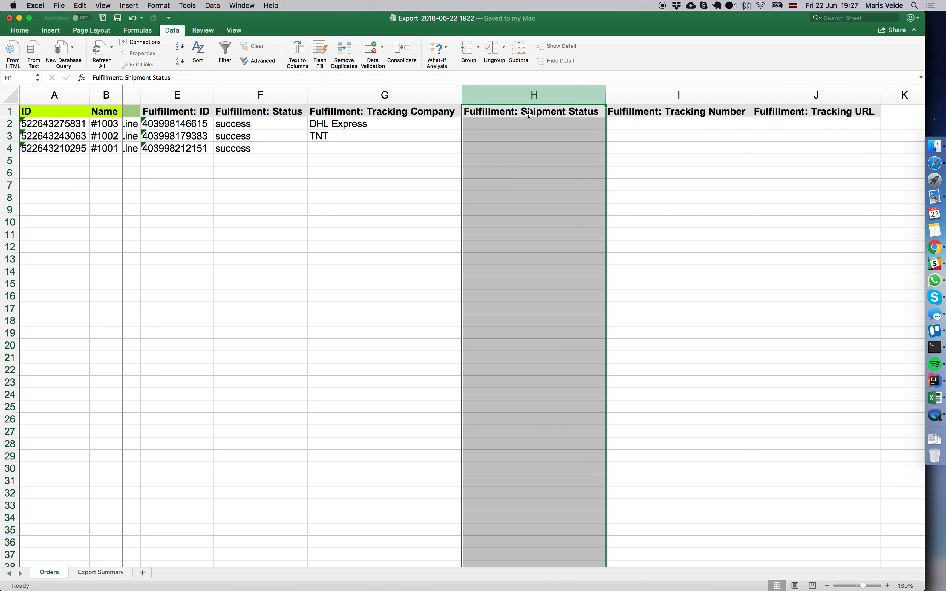
{"action": "right_click", "coordinate": [528, 98]}
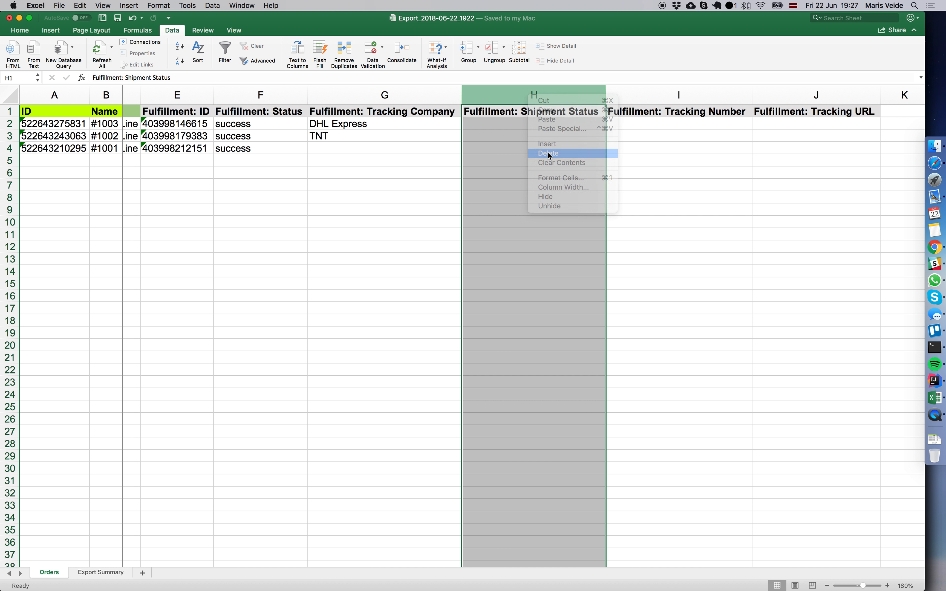
{"action": "left_click", "coordinate": [549, 153]}
{"action": "left_click", "coordinate": [547, 152]}
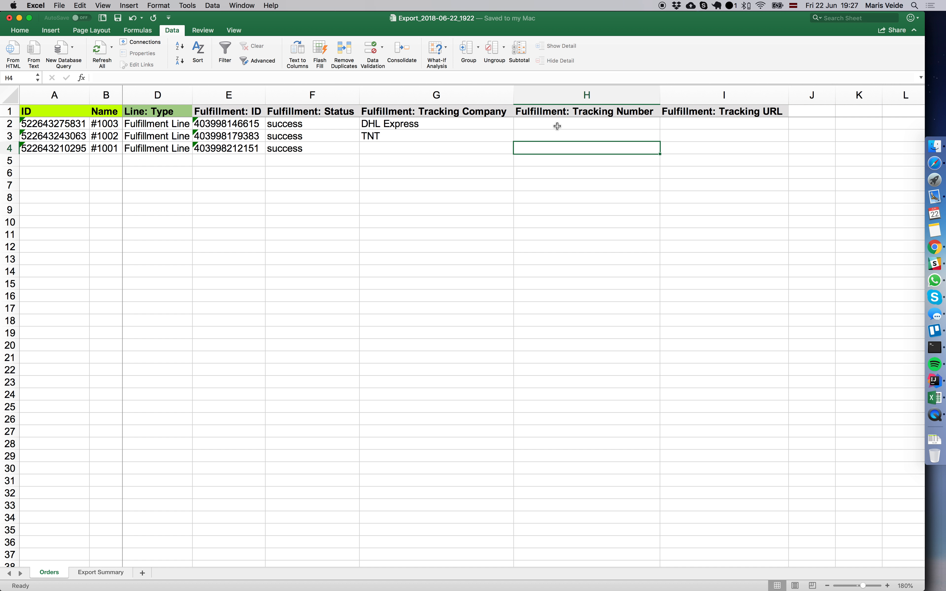
- Check the Tracking Number description in the Safari documentation and enter DHL-123, TNT-123 and OTH-123 in Excel cells H2 to H4
{"action": "left_click", "coordinate": [556, 124]}
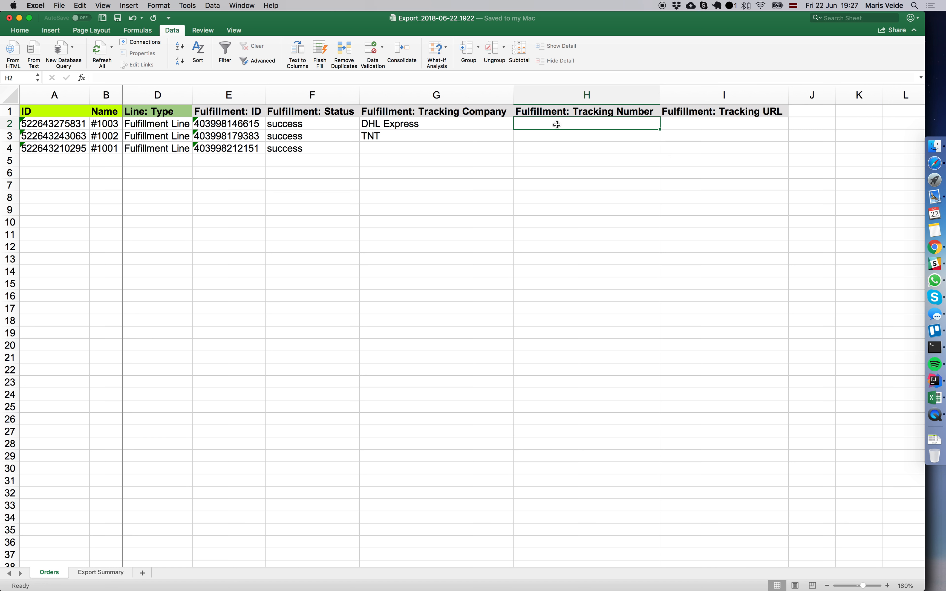
{"action": "key", "text": "super+Tab"}
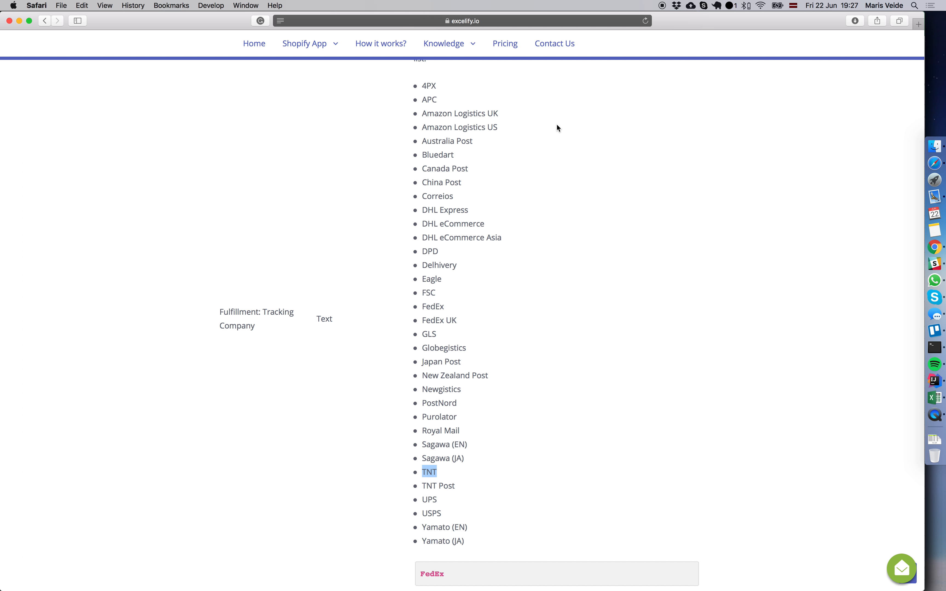
{"action": "scroll", "coordinate": [428, 242], "scroll_direction": "down", "scroll_amount": 5}
{"action": "scroll", "coordinate": [431, 237], "scroll_direction": "down", "scroll_amount": 3}
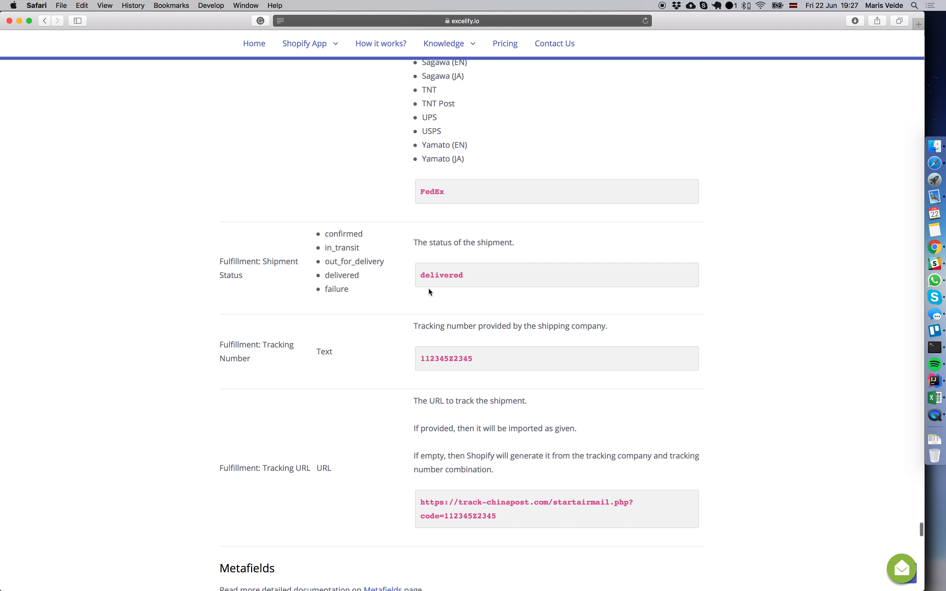
{"action": "key", "text": "super+Tab"}
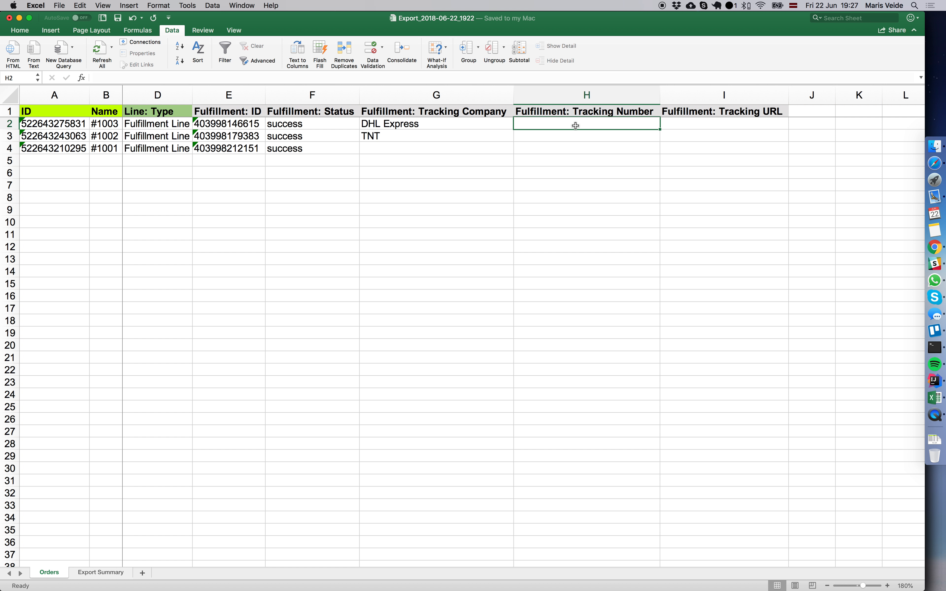
{"action": "type", "text": "DHL-123"}
{"action": "key", "text": "Return"}
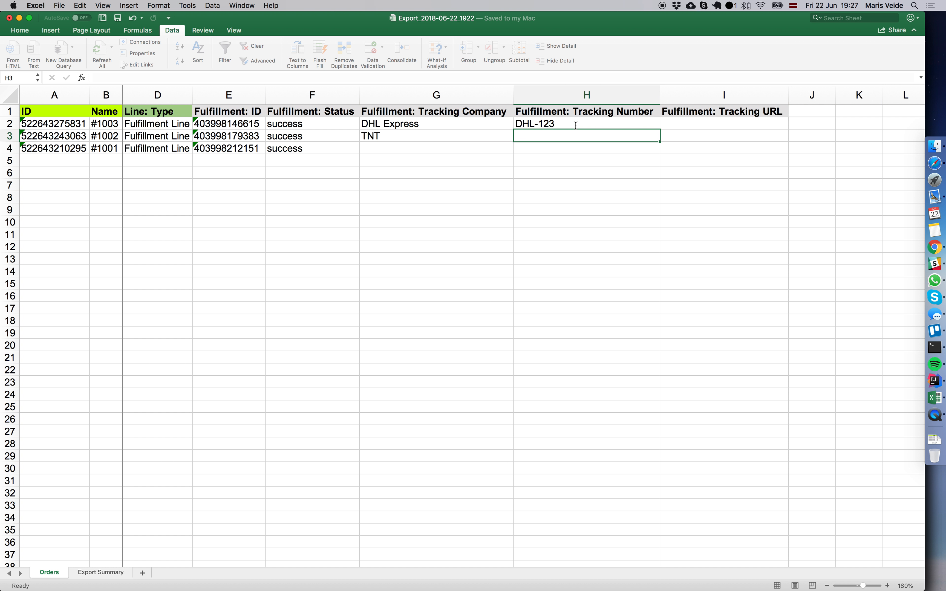
{"action": "type", "text": "TNT-123"}
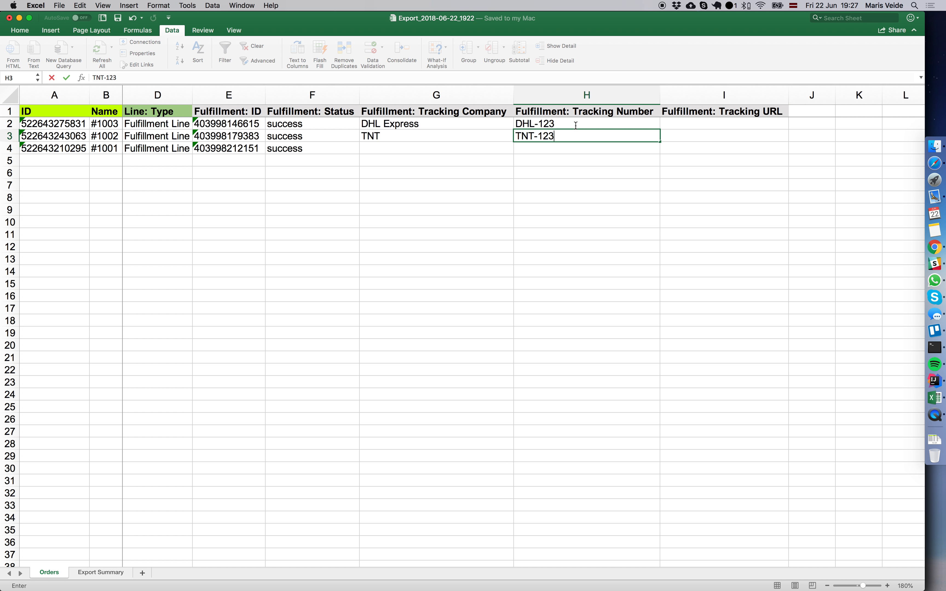
{"action": "key", "text": "Return"}
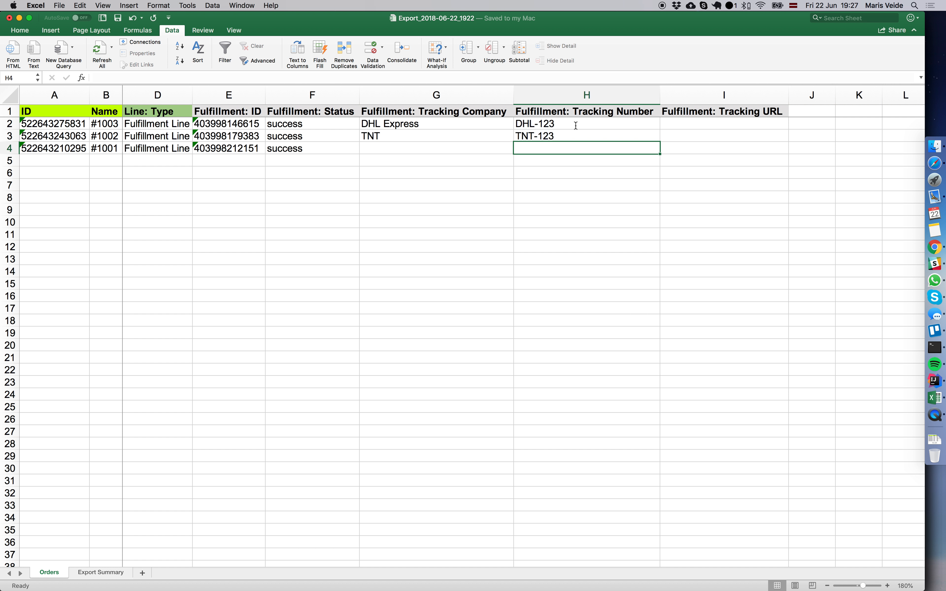
{"action": "type", "text": "OTH-123"}
{"action": "key", "text": "Tab"}
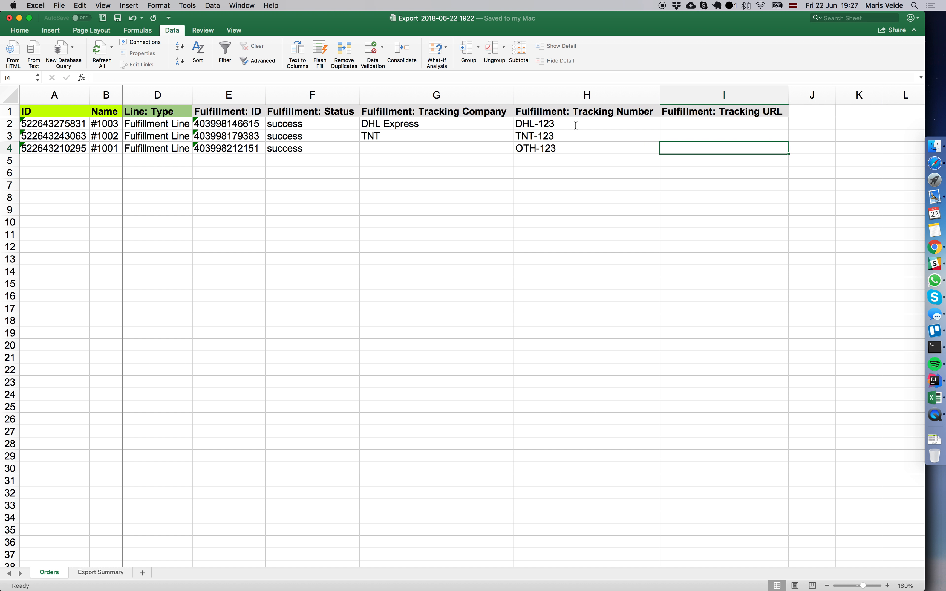
- Review the Fulfillment: Tracking Company, Tracking Number and Tracking URL cells, especially those of rows 2 and 3
{"action": "key", "text": "Up"}
{"action": "key", "text": "Up"}
{"action": "key", "text": "Down"}
{"action": "key", "text": "Down"}
{"action": "key", "text": "Up"}
{"action": "key", "text": "Up"}
{"action": "key", "text": "Up"}
{"action": "key", "text": "Down"}
{"action": "key", "text": "Down"}
{"action": "key", "text": "Down"}
{"action": "key", "text": "Up"}
{"action": "key", "text": "shift+Up"}
{"action": "key", "text": "Left"}
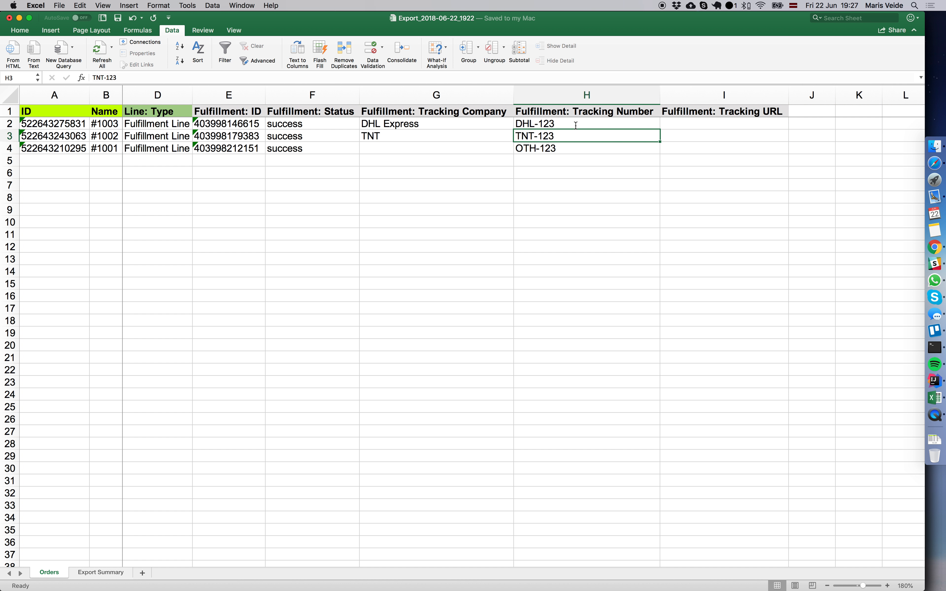
{"action": "key", "text": "Left"}
{"action": "key", "text": "shift+Up"}
{"action": "key", "text": "shift+Right"}
{"action": "key", "text": "shift+Right"}
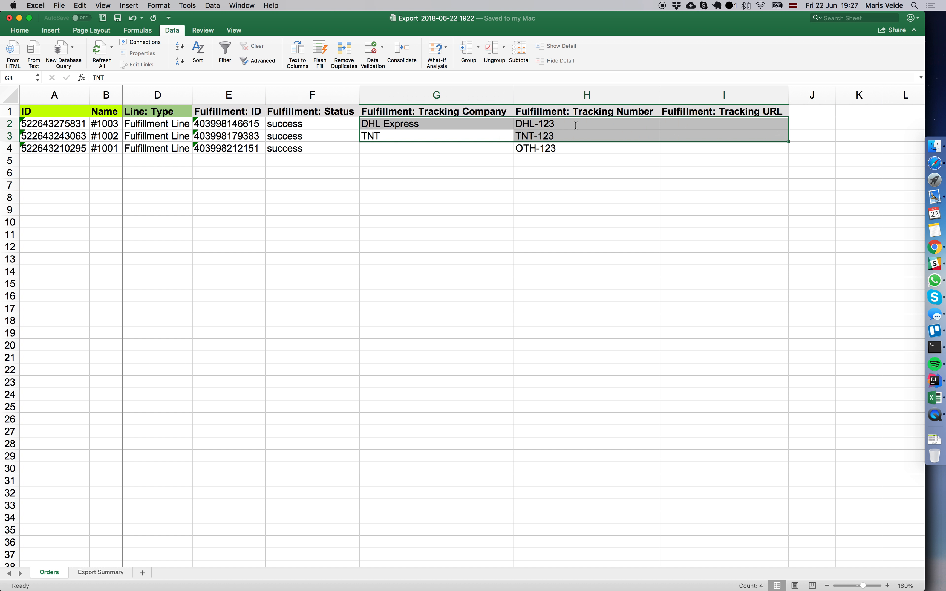
{"action": "key", "text": "Left"}
{"action": "key", "text": "Right"}
{"action": "key", "text": "Right"}
{"action": "key", "text": "Right"}
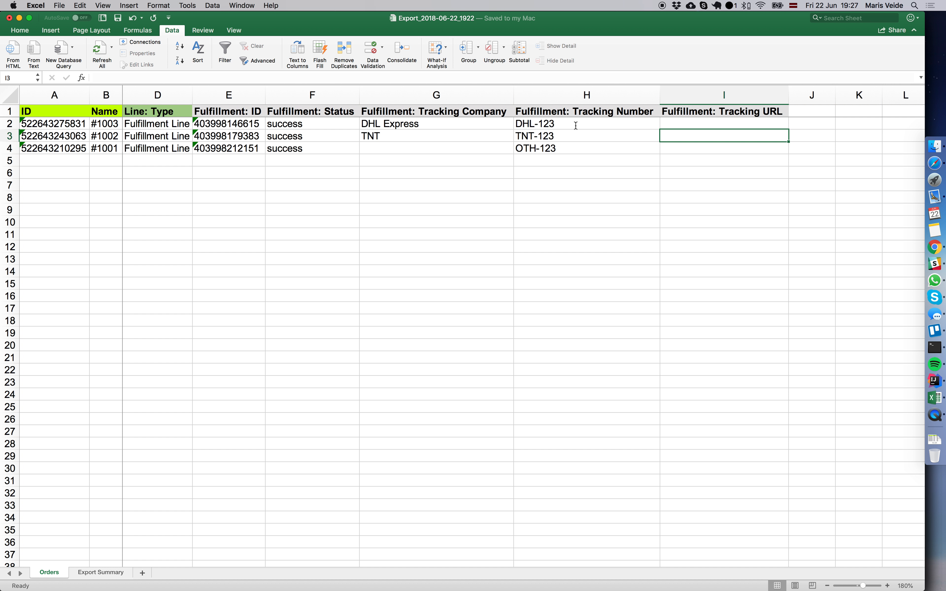
{"action": "key", "text": "Up"}
{"action": "key", "text": "Down"}
{"action": "key", "text": "Up"}
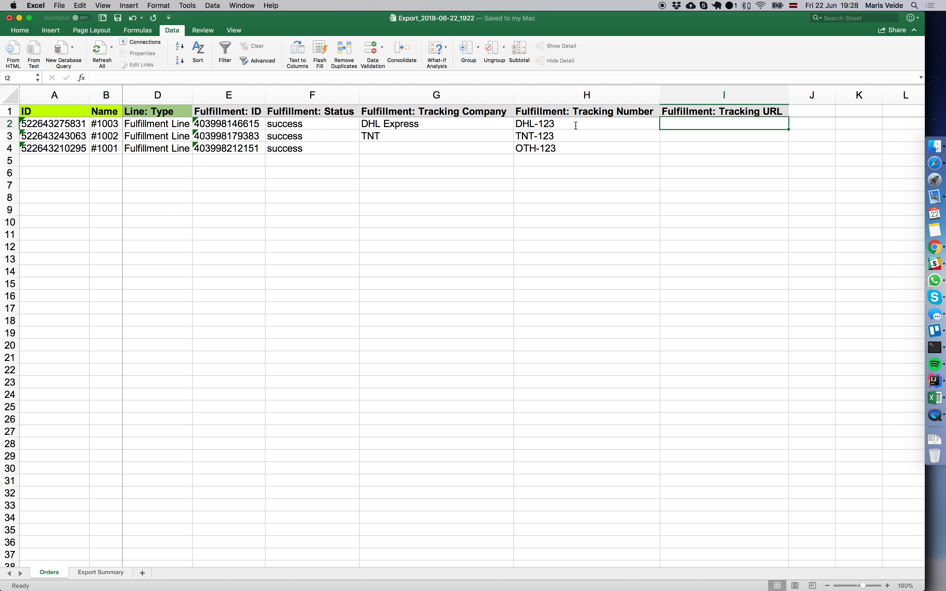
{"action": "key", "text": "Down"}
{"action": "key", "text": "Down"}
{"action": "key", "text": "Left"}
{"action": "key", "text": "Left"}
{"action": "key", "text": "Right"}
{"action": "key", "text": "Right"}
{"action": "type", "text": "htt"}
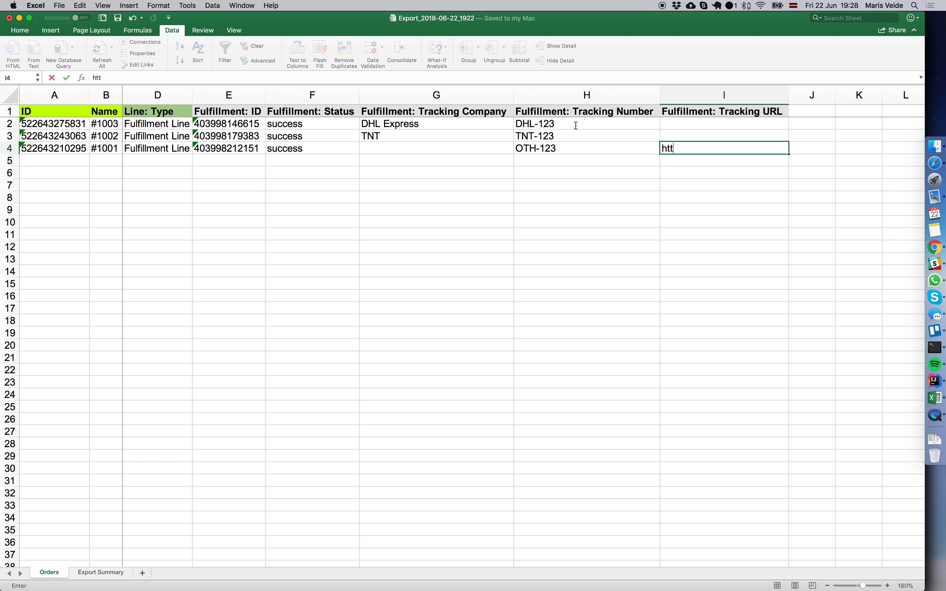
{"action": "type", "text": "ps://track.com"}
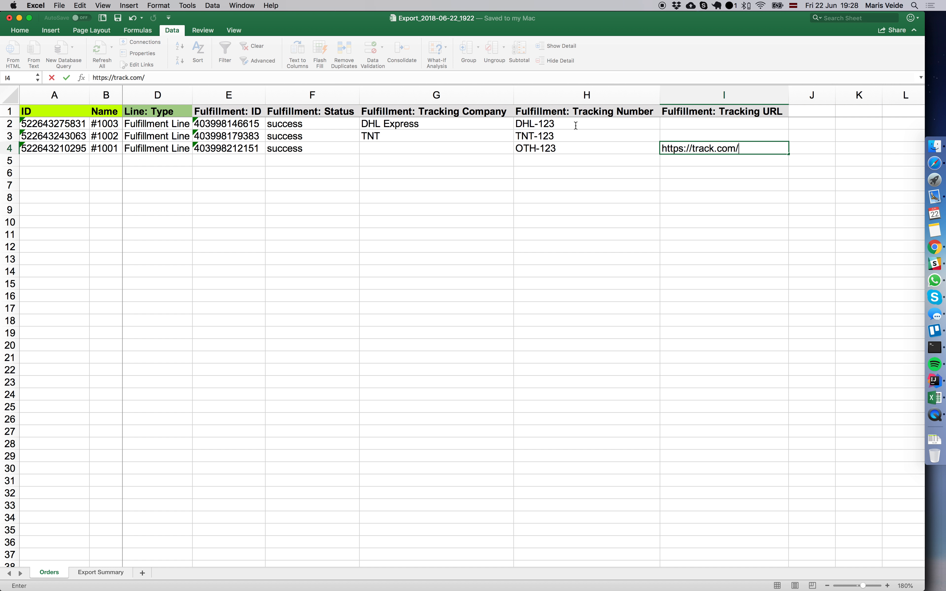
{"action": "type", "text": "/tracking/UTH"}
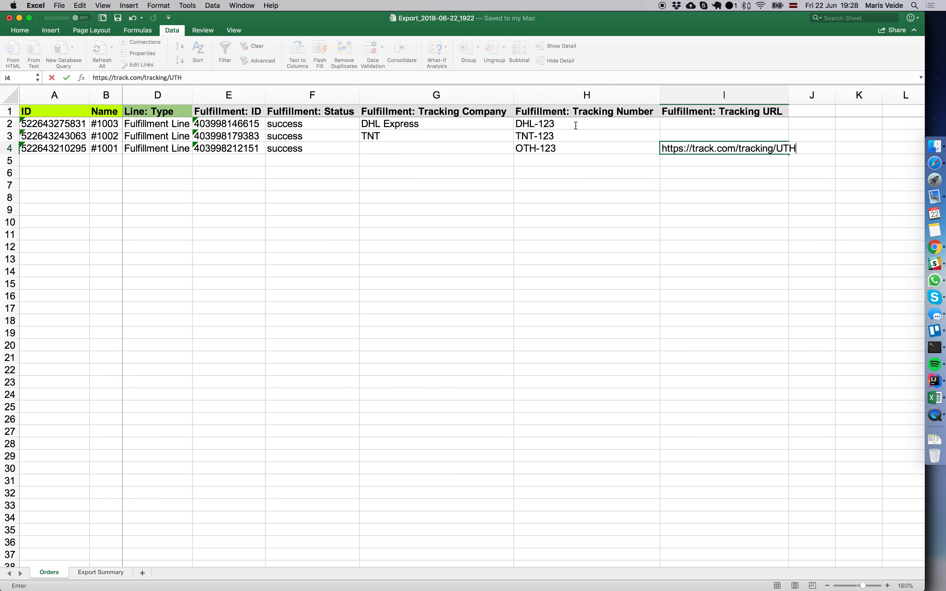
{"action": "key", "text": "BackSpace"}
{"action": "key", "text": "BackSpace"}
{"action": "key", "text": "BackSpace"}
{"action": "type", "text": "OTH-123"}
{"action": "key", "text": "Return"}
{"action": "key", "text": "Up"}
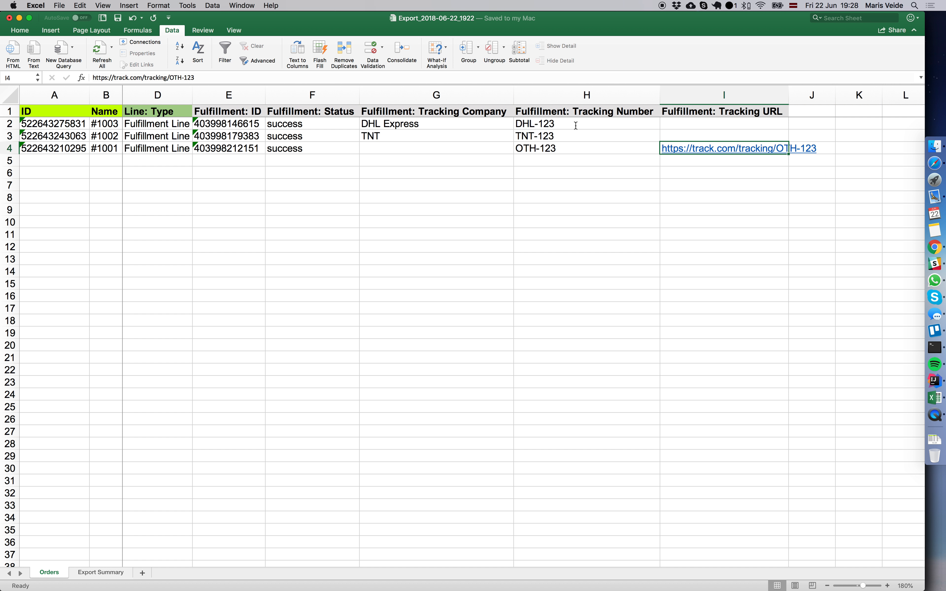
- Auto-fit the width of the Fulfillment: Tracking URL column to its contents
{"action": "key", "text": "Left"}
{"action": "key", "text": "Right"}
{"action": "double_click", "coordinate": [788, 95]}
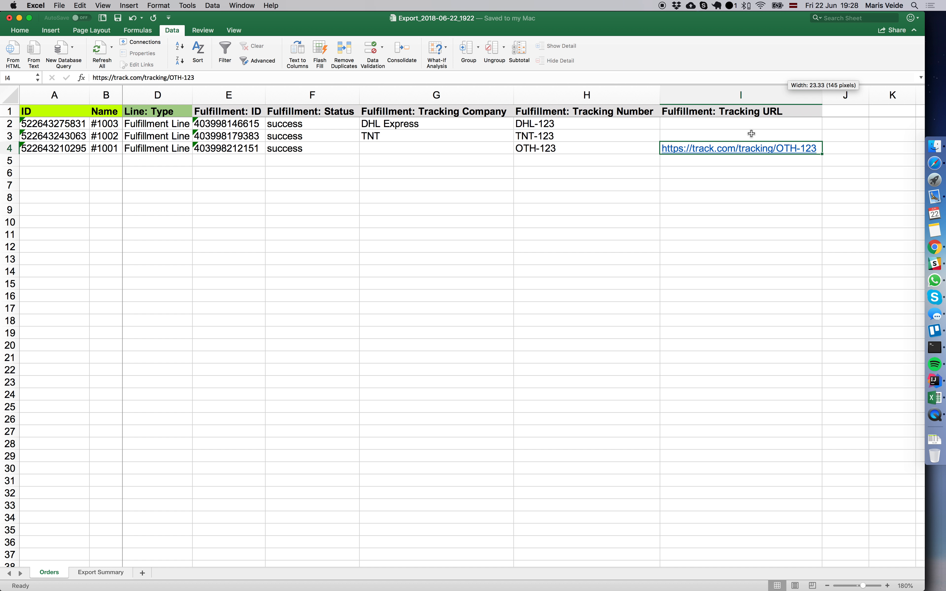
{"action": "left_click", "coordinate": [620, 150]}
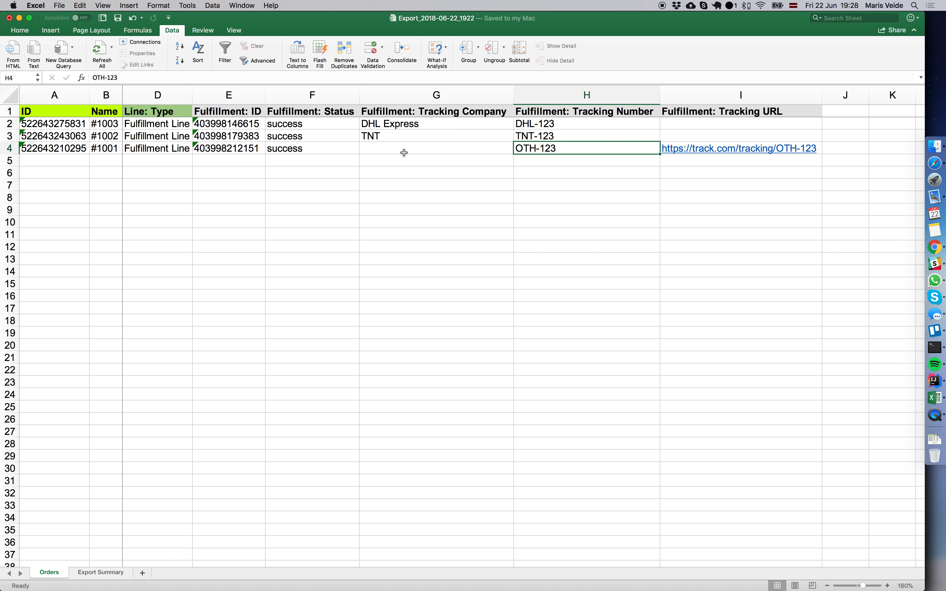
- Save the workbook under the new name update-tracking in the Downloads folder as an Excel Workbook (.xlsx)
{"action": "key", "text": "super+shift+s"}
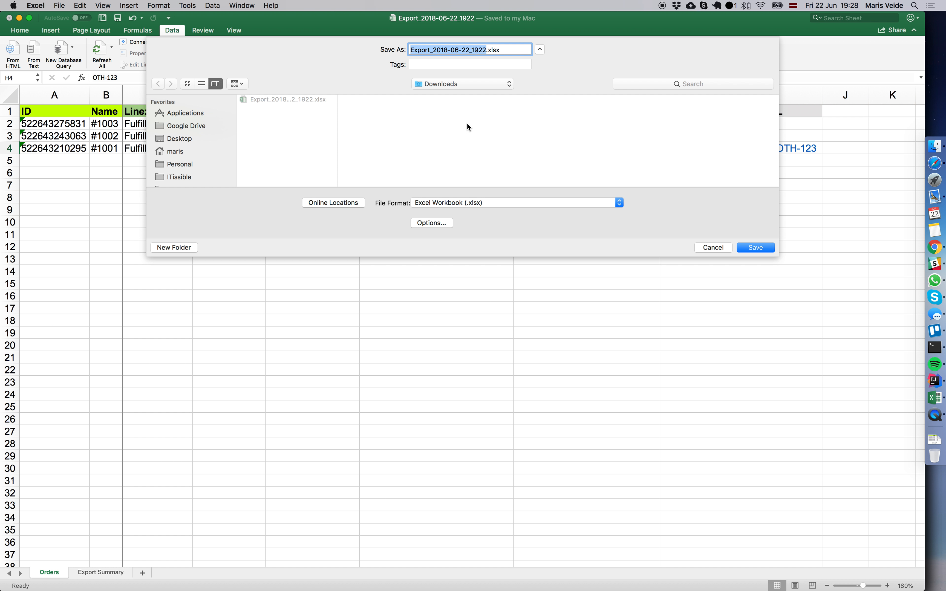
{"action": "type", "text": "update-tracking"}
{"action": "key", "text": "Return"}
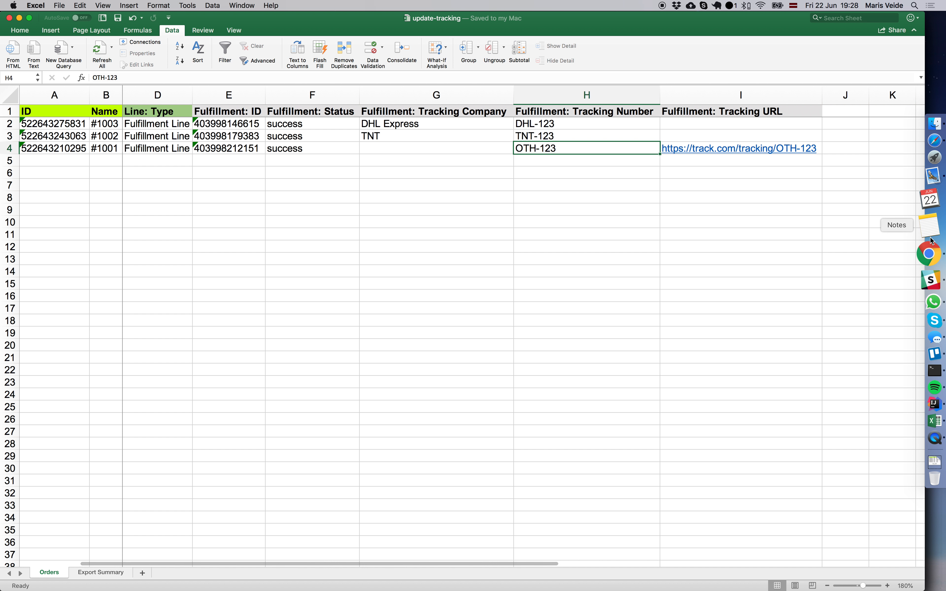
- Switch to Chrome, upload update-tracking.xlsx in the Excelify Import section and run the import
{"action": "left_click", "coordinate": [929, 254]}
{"action": "scroll", "coordinate": [489, 341], "scroll_direction": "down", "scroll_amount": 5}
{"action": "left_click", "coordinate": [467, 377]}
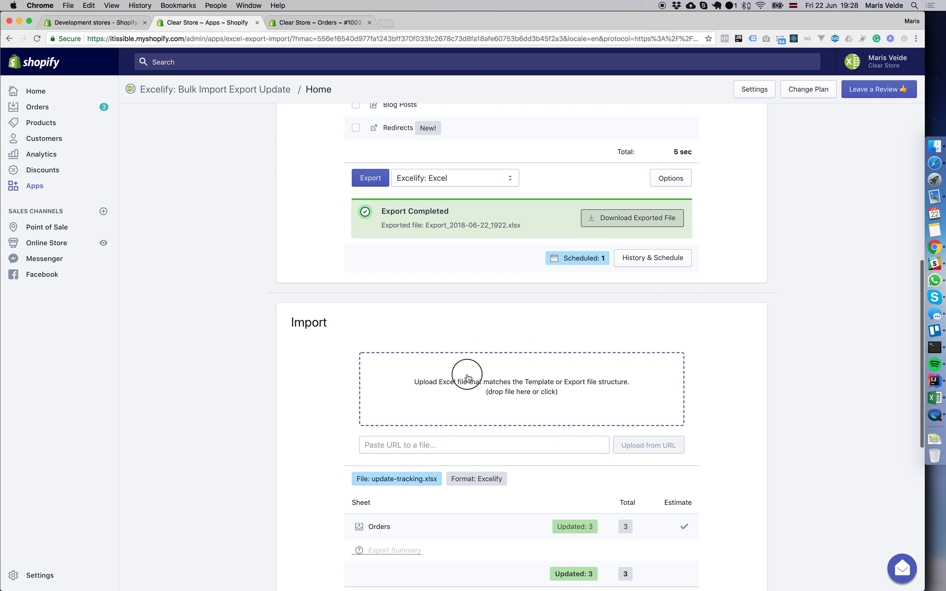
{"action": "left_click", "coordinate": [414, 79]}
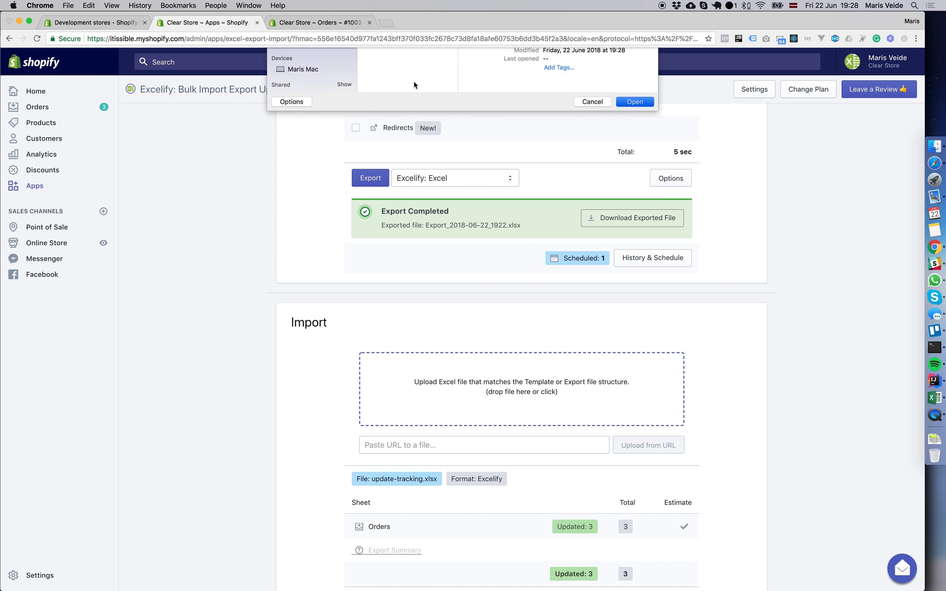
{"action": "double_click", "coordinate": [415, 85]}
{"action": "scroll", "coordinate": [310, 331], "scroll_direction": "down", "scroll_amount": 4}
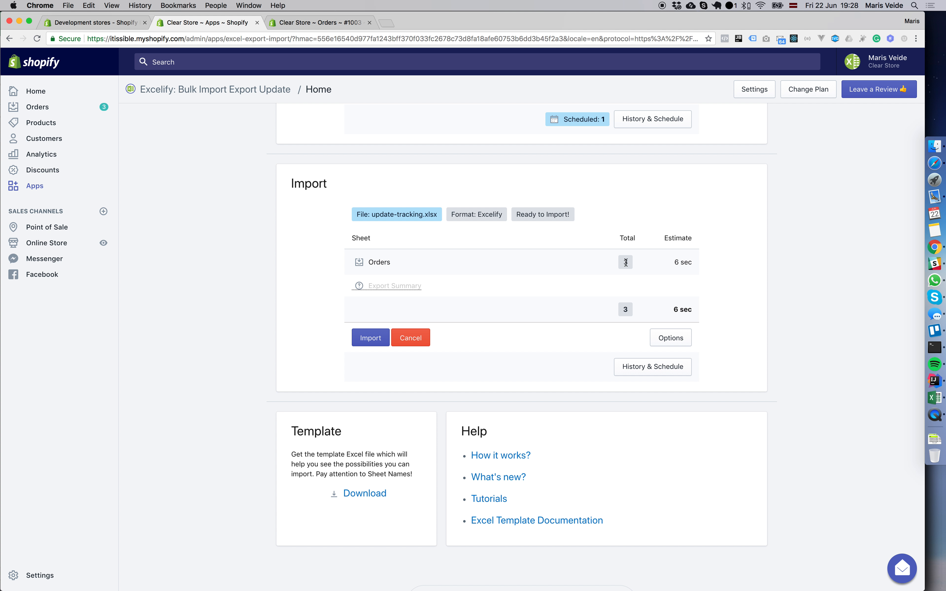
{"action": "left_click", "coordinate": [367, 340]}
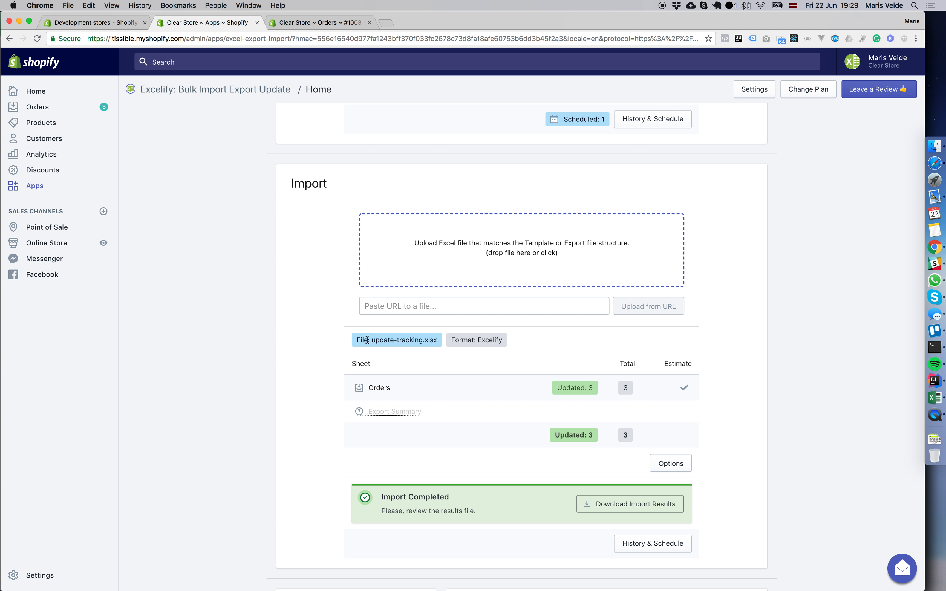
- Reload the open Shopify order page and compare its fulfillment tracking details with row 2 of the update-tracking sheet in Excel
{"action": "left_click", "coordinate": [304, 22]}
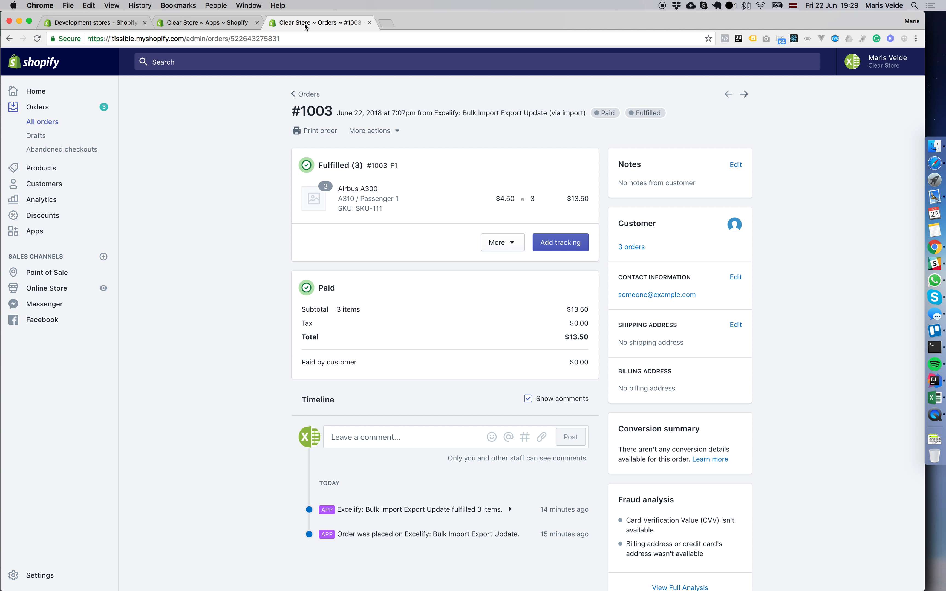
{"action": "key", "text": "super+r"}
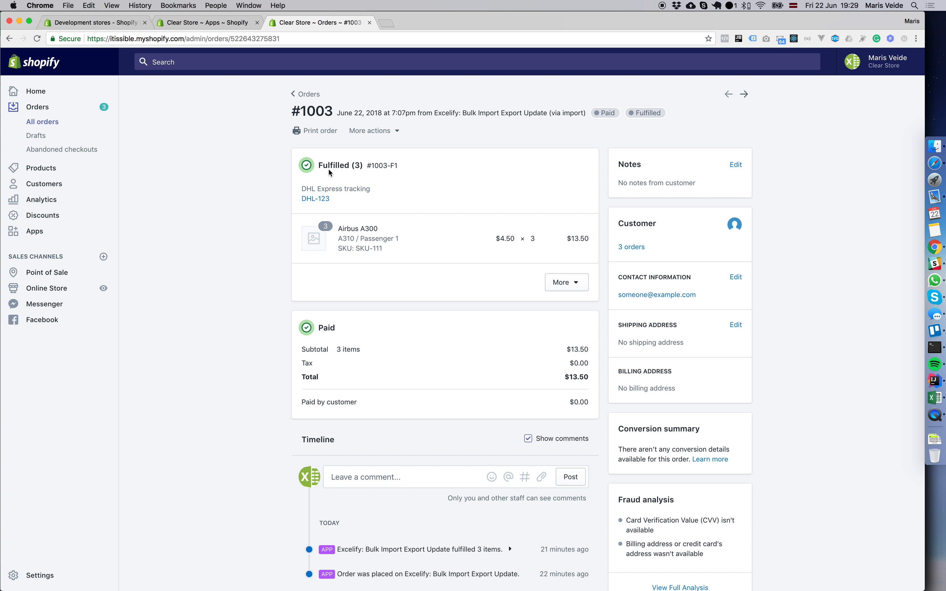
{"action": "left_click_drag", "start_coordinate": [301, 113], "coordinate": [322, 113]}
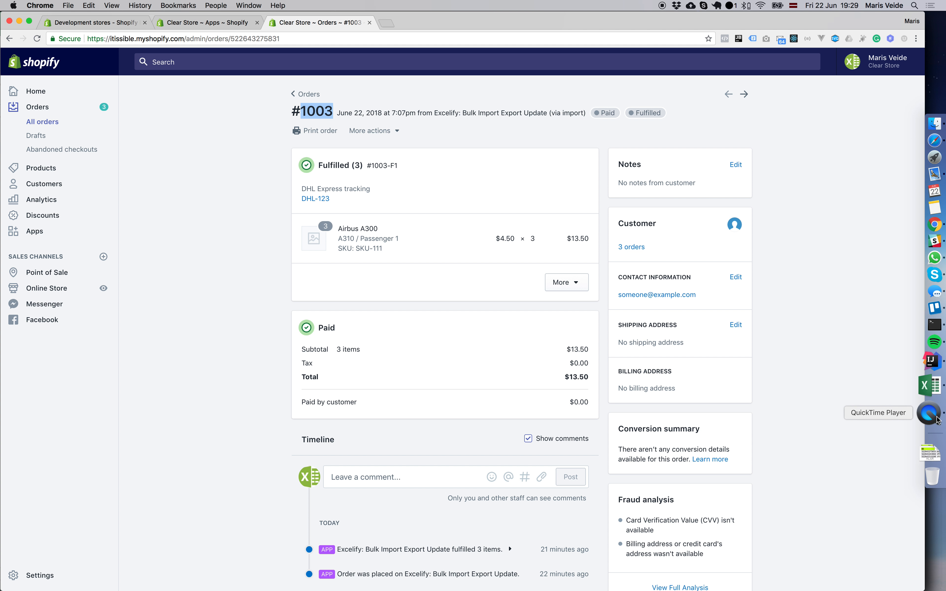
{"action": "left_click", "coordinate": [935, 398]}
{"action": "left_click", "coordinate": [111, 123]}
{"action": "left_click", "coordinate": [408, 128]}
{"action": "left_click", "coordinate": [547, 125]}
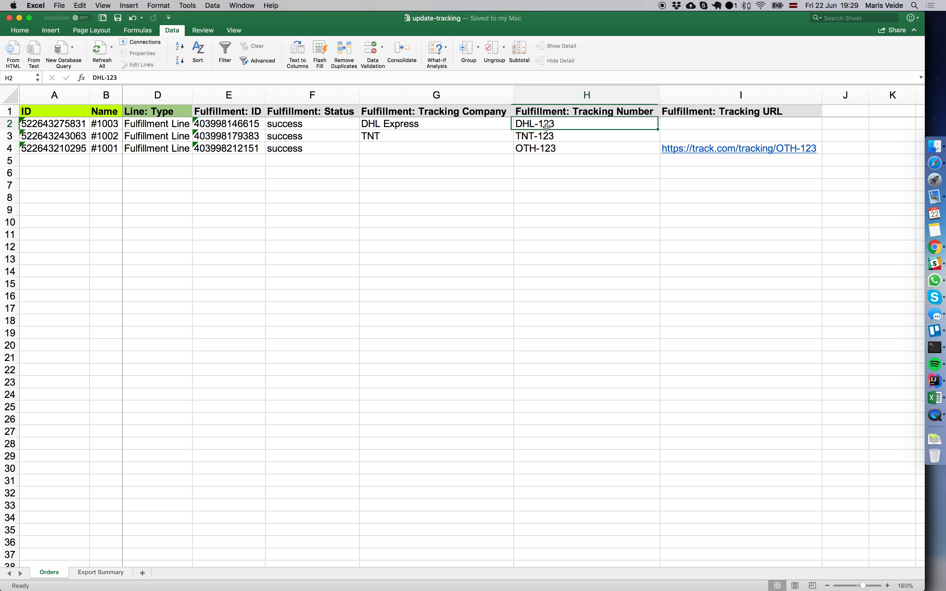
{"action": "key", "text": "super+Tab"}
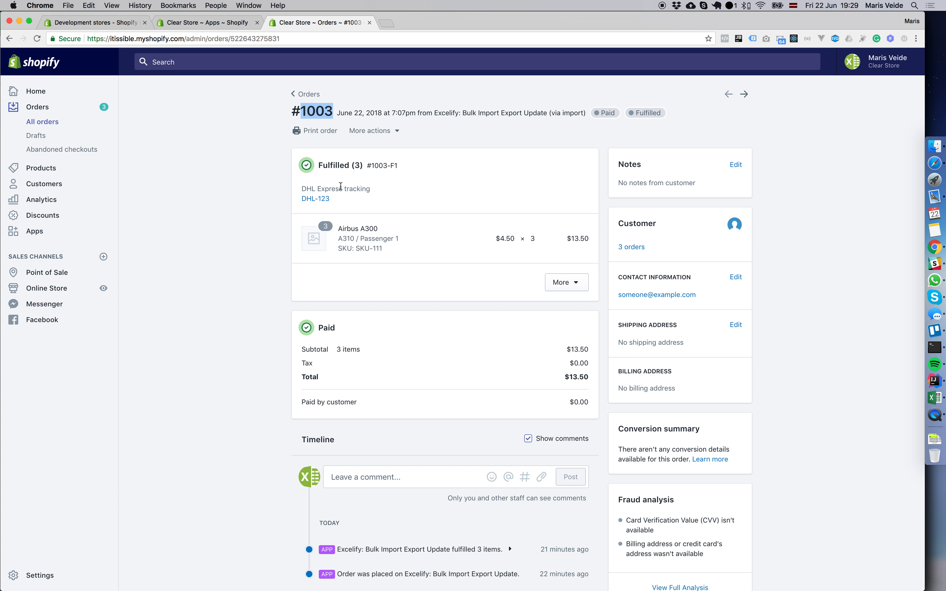
{"action": "left_click_drag", "start_coordinate": [304, 188], "coordinate": [379, 189]}
{"action": "left_click", "coordinate": [376, 191]}
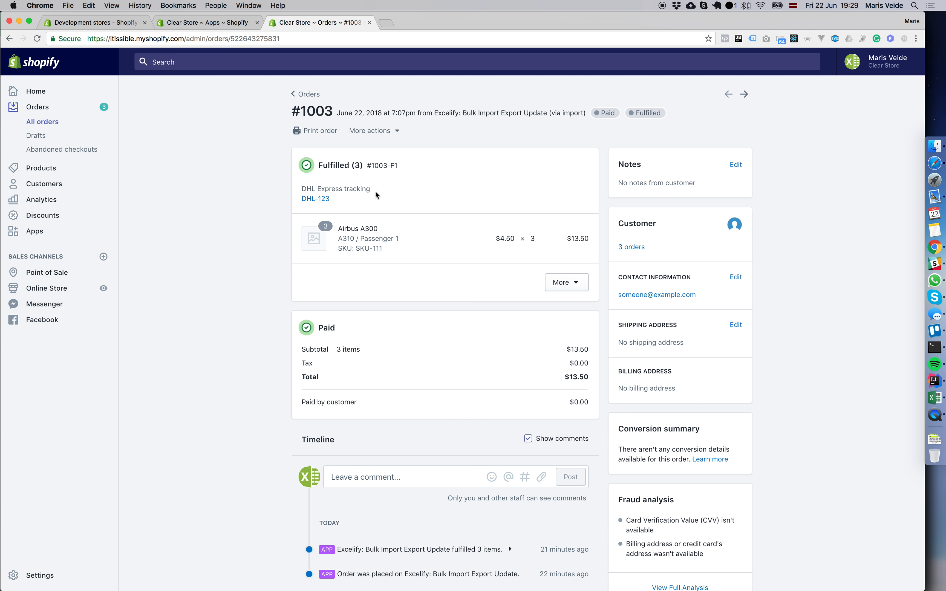
- Open the order's DHL-123 tracking link in a new tab, examine the tracking number on the DHL page, and close that tab
{"action": "right_click", "coordinate": [316, 200]}
{"action": "left_click", "coordinate": [364, 205]}
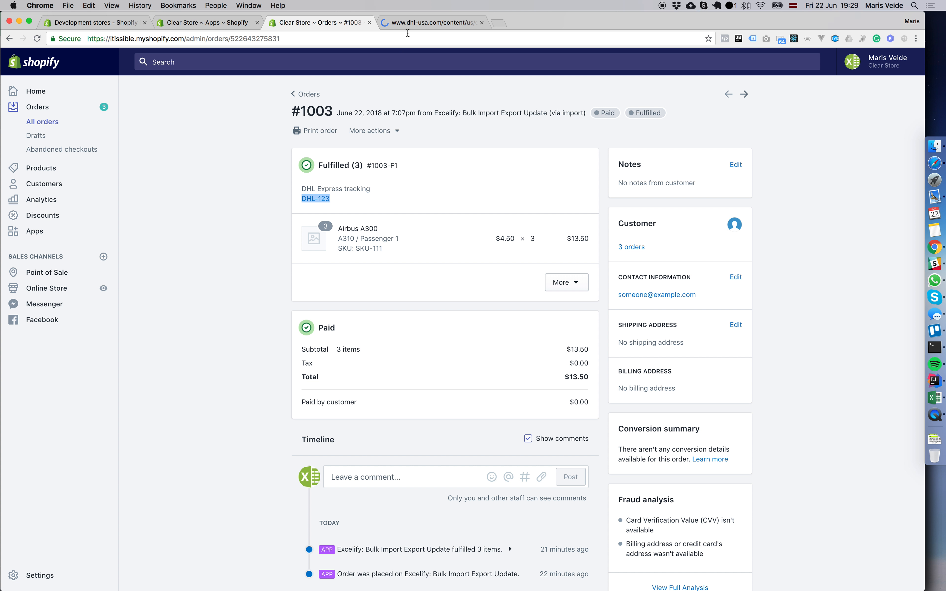
{"action": "left_click", "coordinate": [413, 23]}
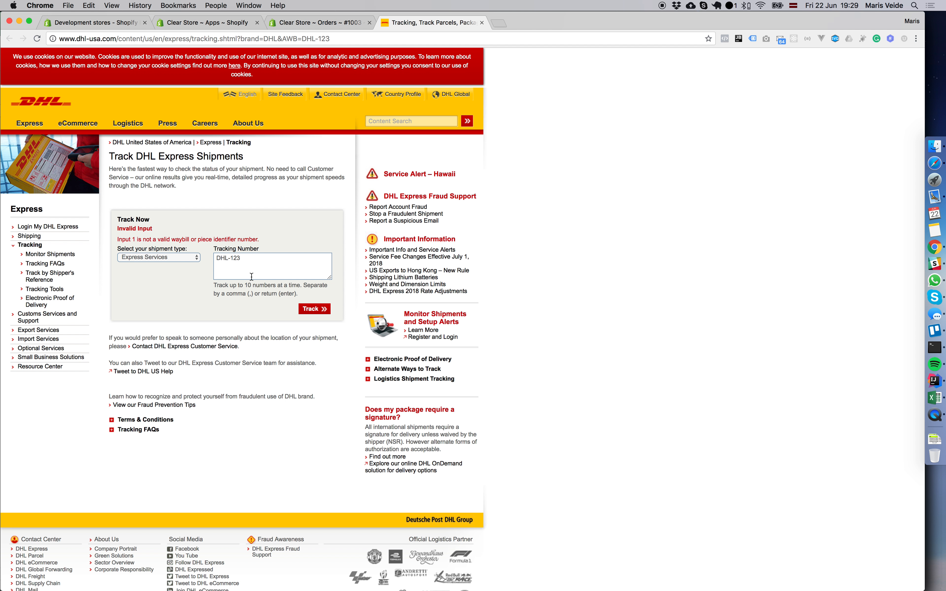
{"action": "left_click", "coordinate": [250, 260]}
{"action": "left_click", "coordinate": [307, 313]}
{"action": "left_click", "coordinate": [481, 22]}
{"action": "left_click", "coordinate": [383, 170]}
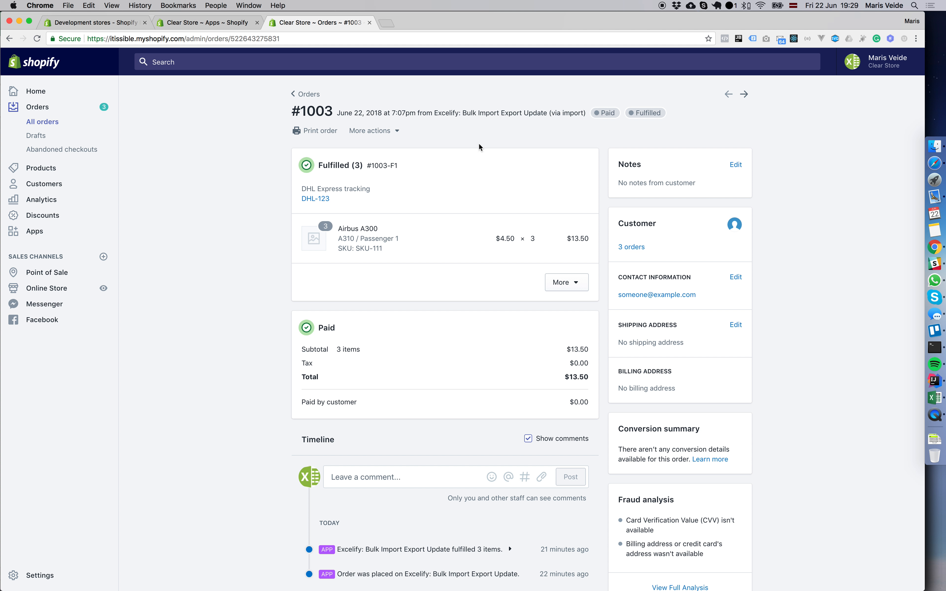
- Check the fulfillment tracking details of the next two orders and bring up the link options for OTH-123
{"action": "left_click", "coordinate": [743, 95]}
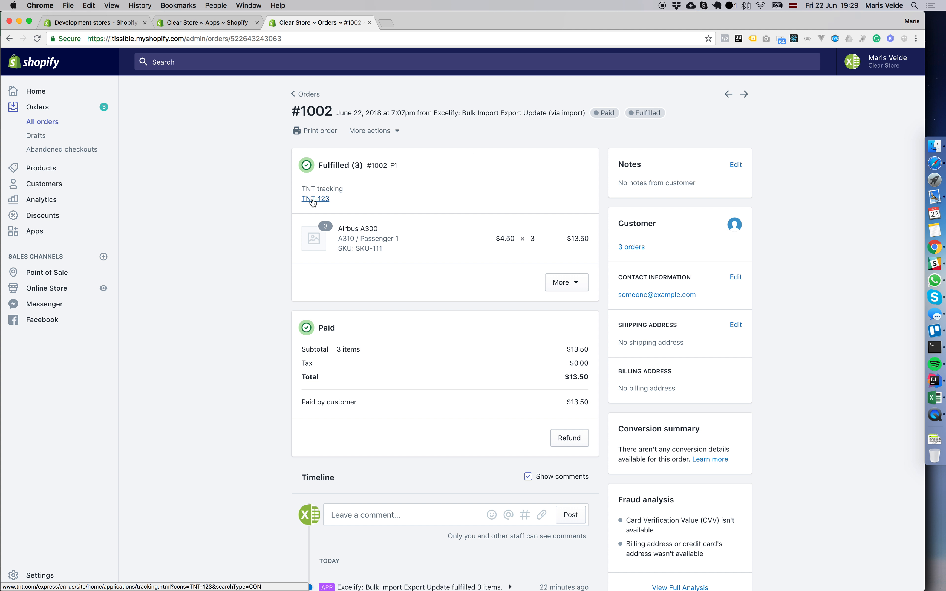
{"action": "left_click", "coordinate": [742, 101]}
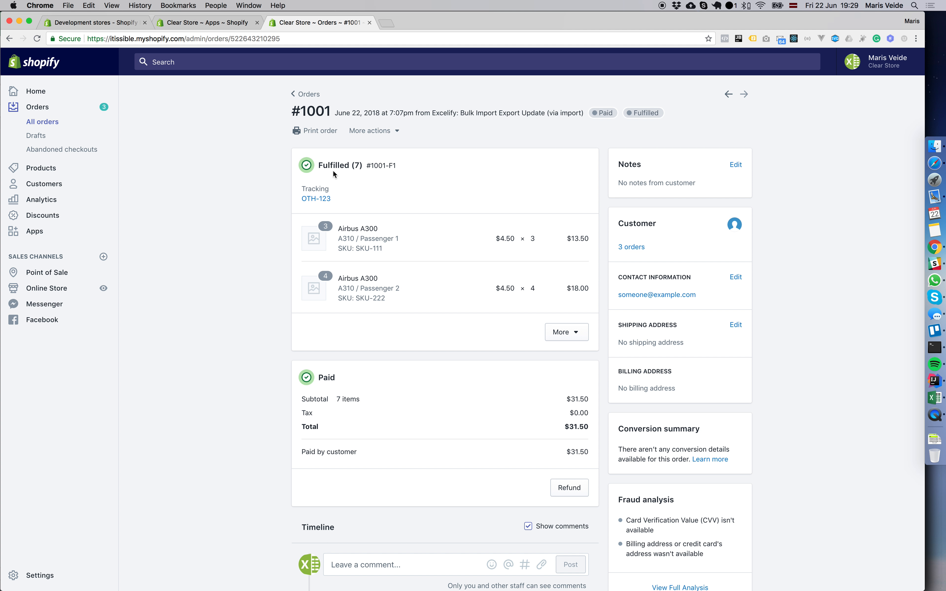
{"action": "right_click", "coordinate": [315, 200]}
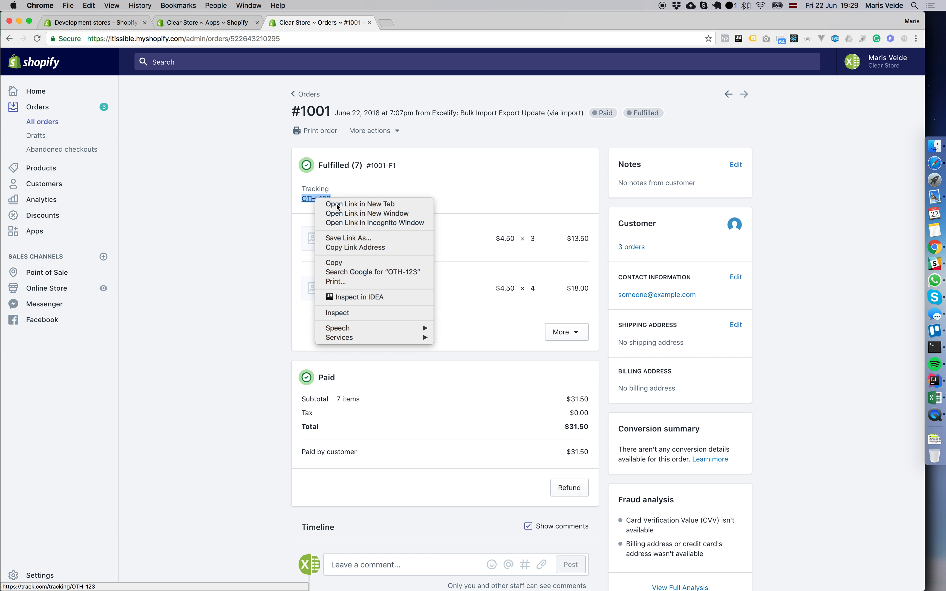